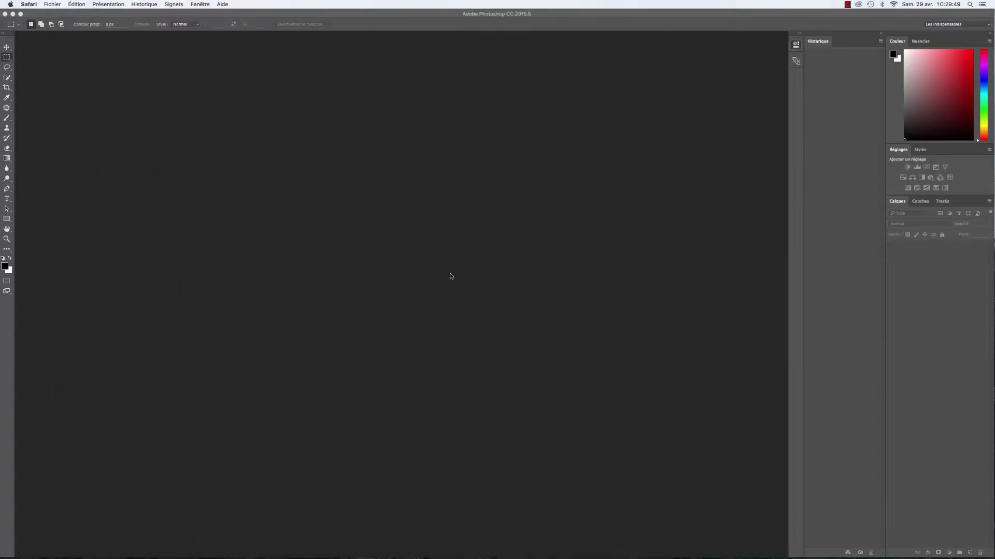
Open Image Pablito 1.jpg in Photoshop from the downloads, keeping its embedded colour profile, and collapse the Properties panel
click(652, 547)
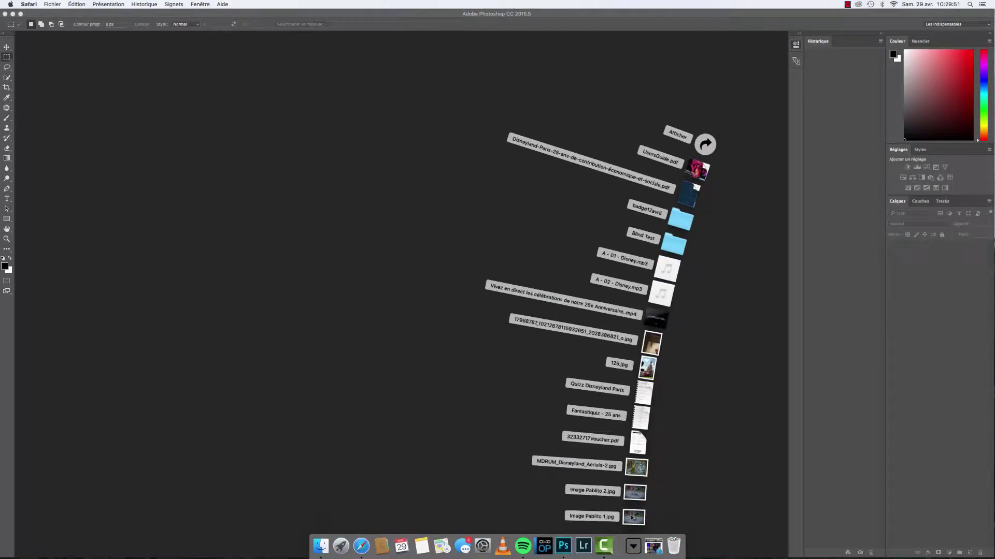
click(634, 518)
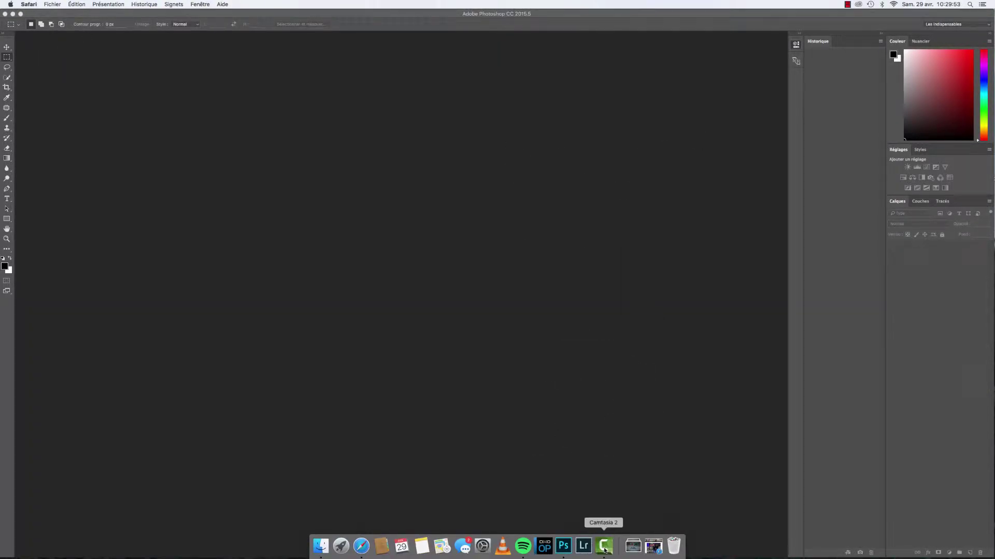
click(633, 547)
click(638, 518)
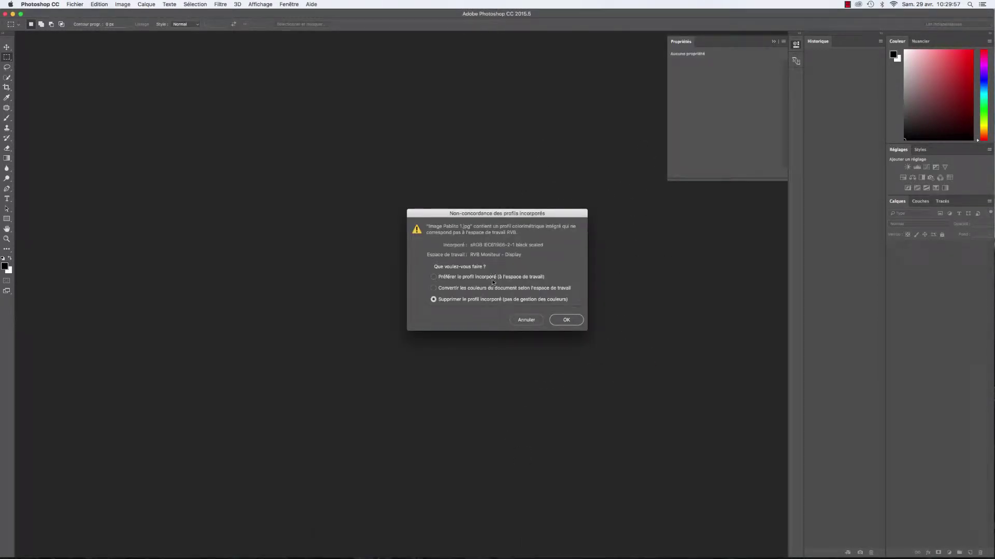
click(497, 277)
click(566, 321)
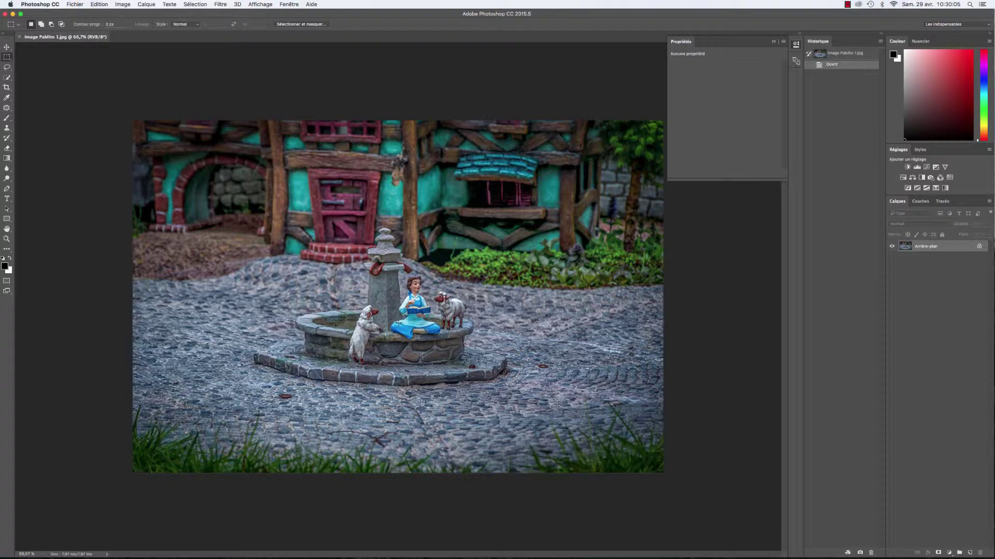
click(773, 41)
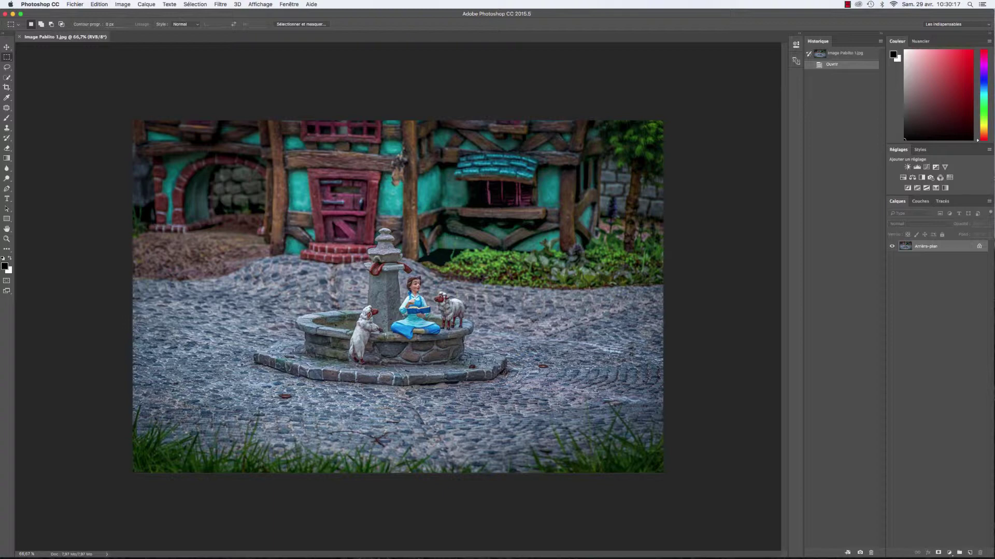
Clear any selection, convert the background into a regular layer with the default settings, and duplicate that layer
drag(130, 330, 718, 103)
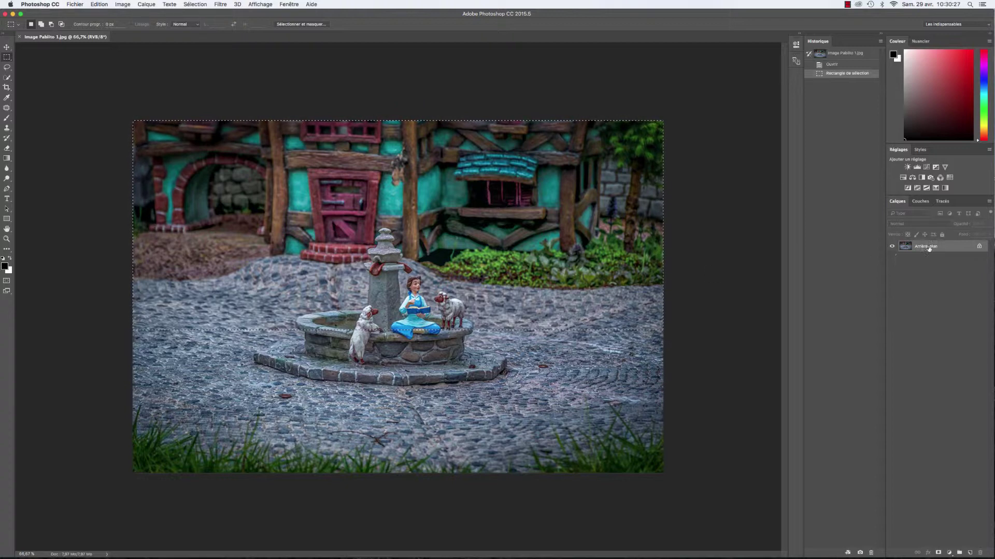
key(super+d)
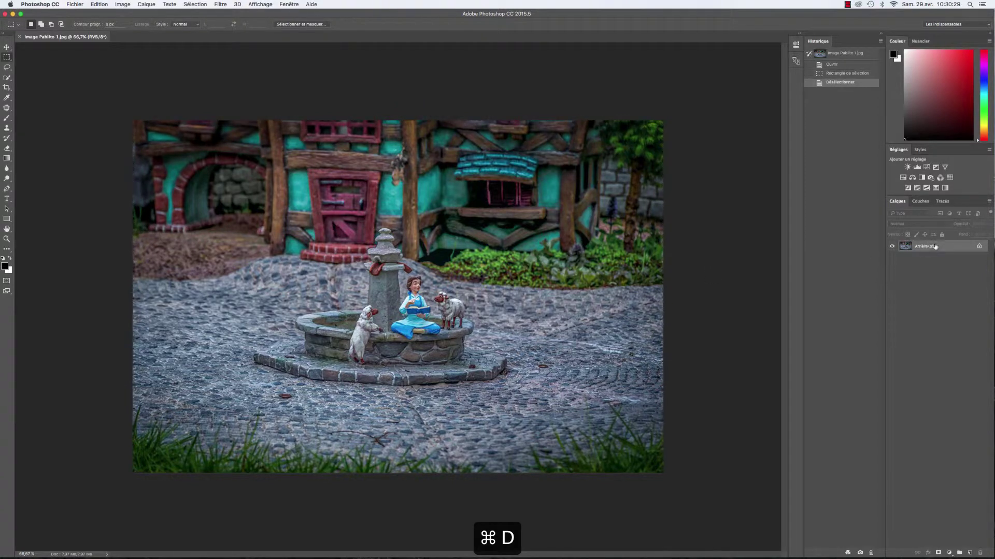
double_click(940, 246)
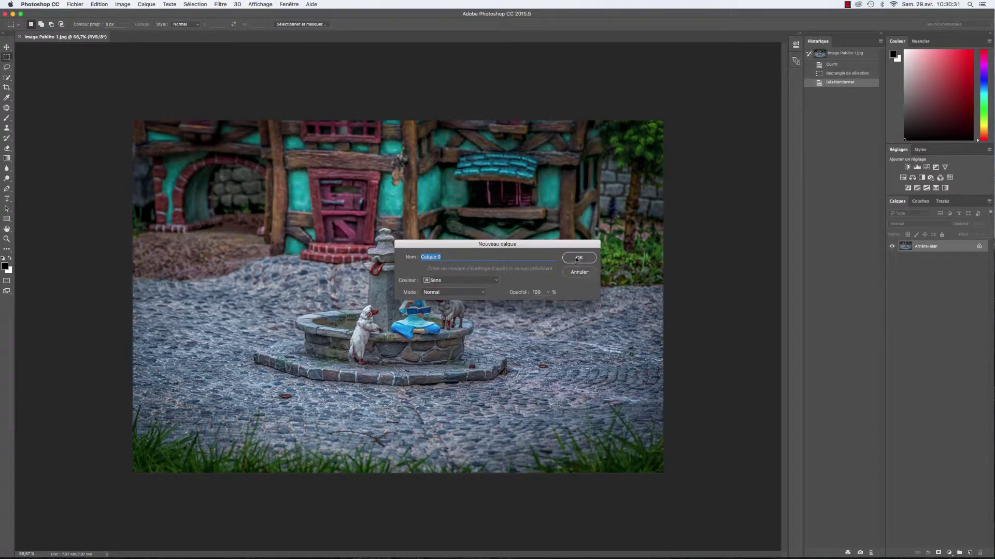
click(579, 257)
right_click(937, 244)
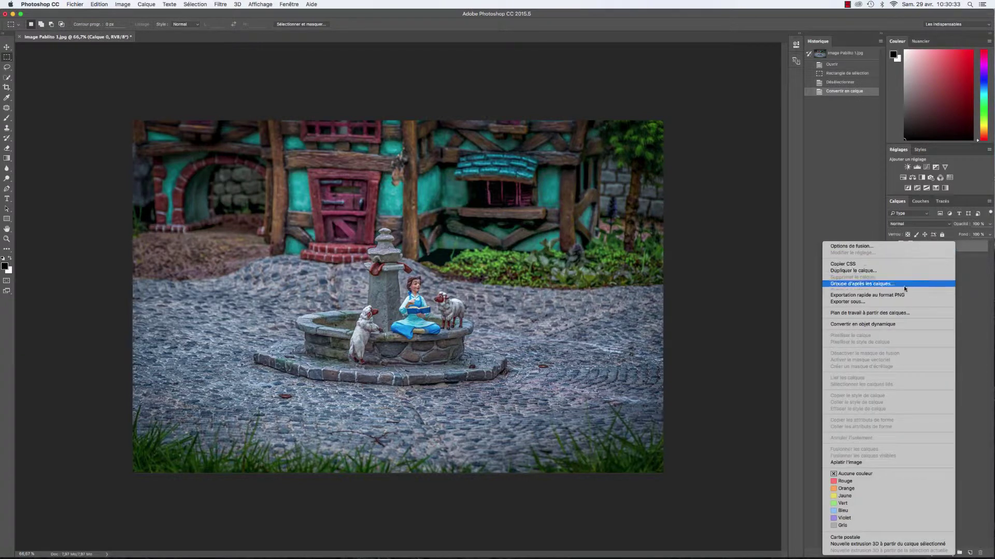
click(898, 271)
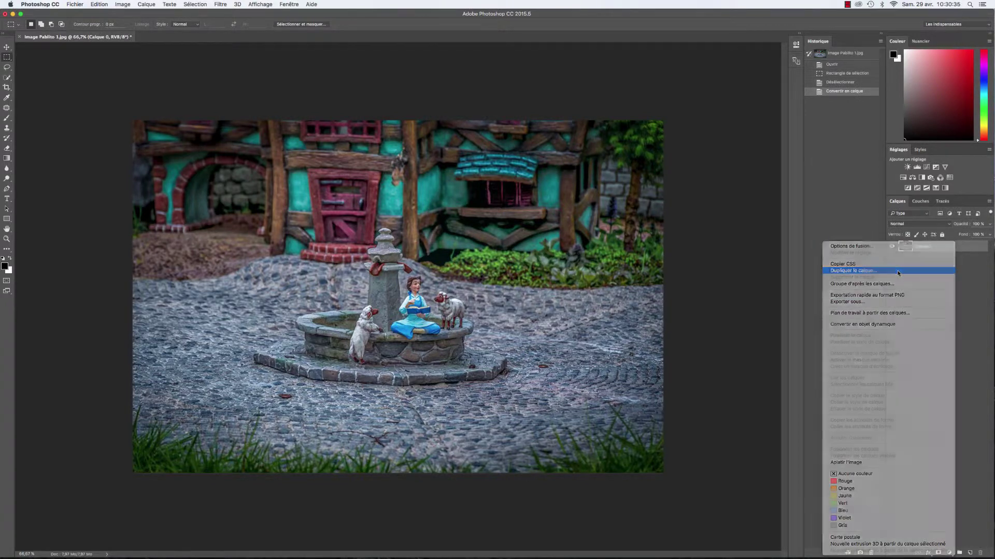
click(568, 246)
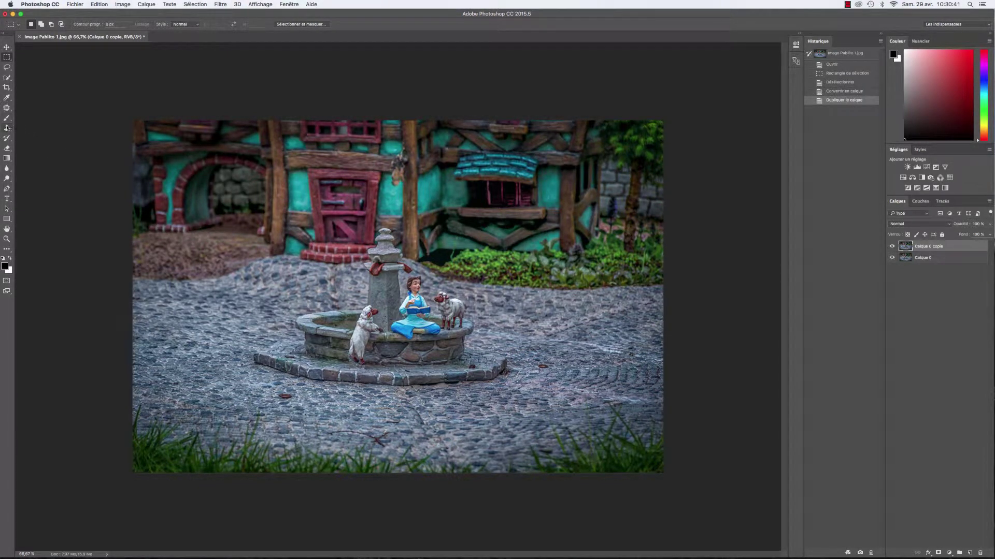
Select the fountain's column, basin and stone base on the duplicated layer with the Quick Selection tool
click(8, 78)
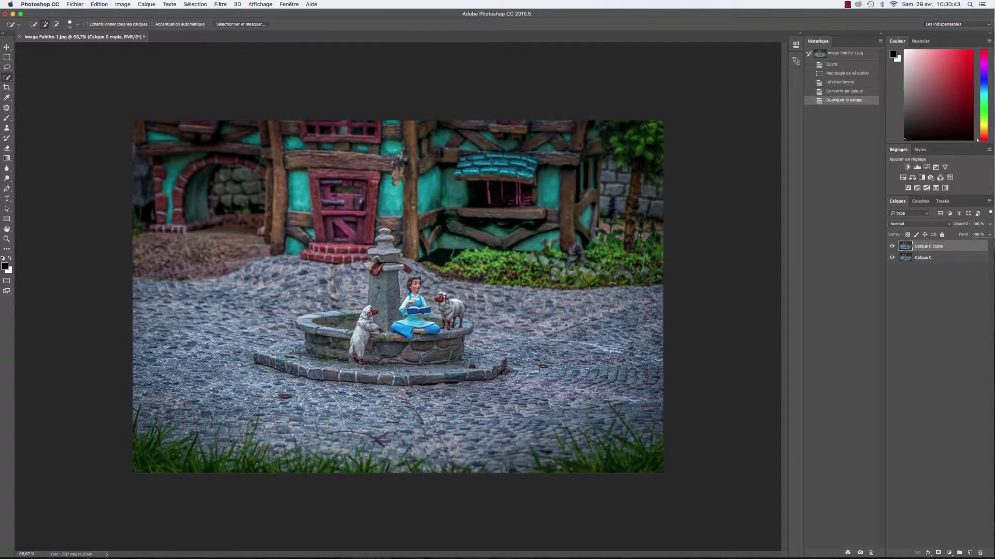
key(super+plus)
key(super+plus)
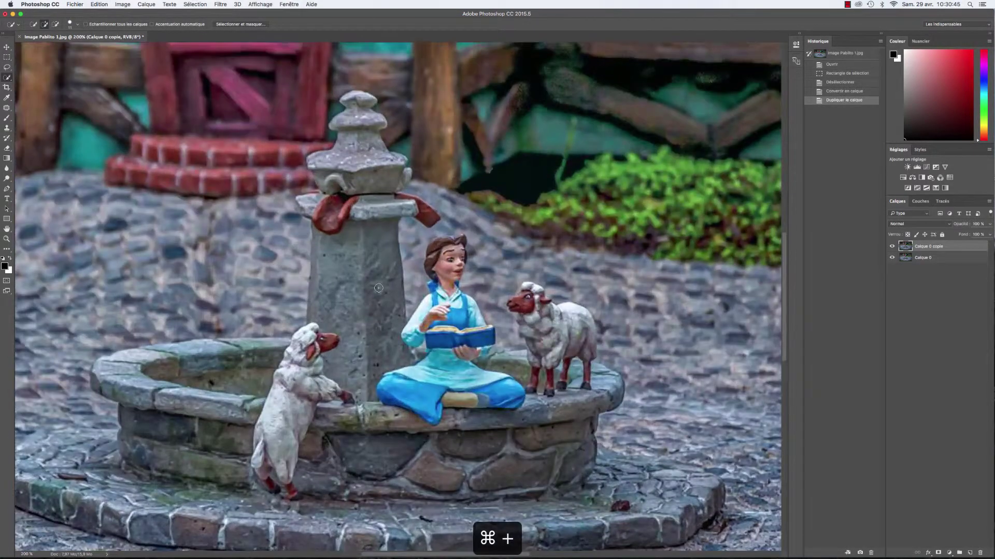
key(super+minus)
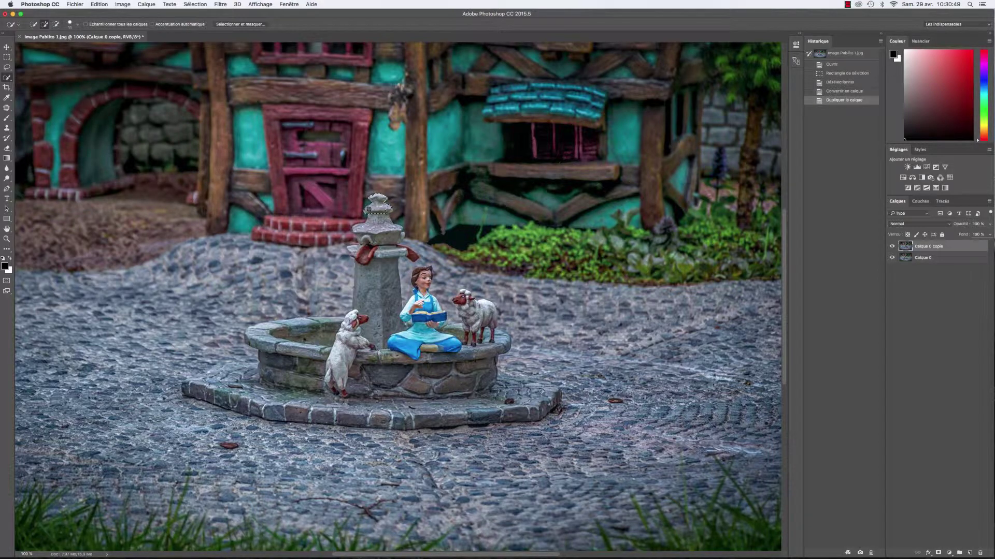
mouse_move(369, 210)
mouse_down()
mouse_move(388, 209)
mouse_move(369, 244)
mouse_move(360, 237)
mouse_move(366, 256)
mouse_move(357, 252)
mouse_move(404, 252)
mouse_move(382, 414)
mouse_move(373, 420)
mouse_move(458, 419)
mouse_move(400, 389)
mouse_up()
mouse_move(521, 407)
mouse_down()
mouse_move(552, 396)
mouse_move(507, 367)
mouse_up()
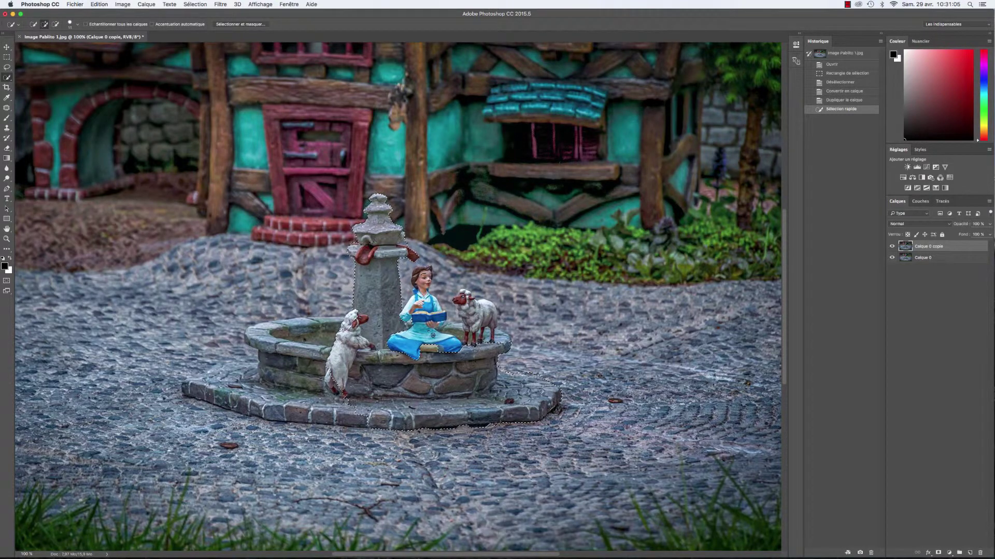
Extend the selection over the seated figurine, her book, the sheep beside her, and the far side of the basin and base
mouse_move(433, 343)
mouse_down()
mouse_move(498, 335)
mouse_move(460, 328)
mouse_up()
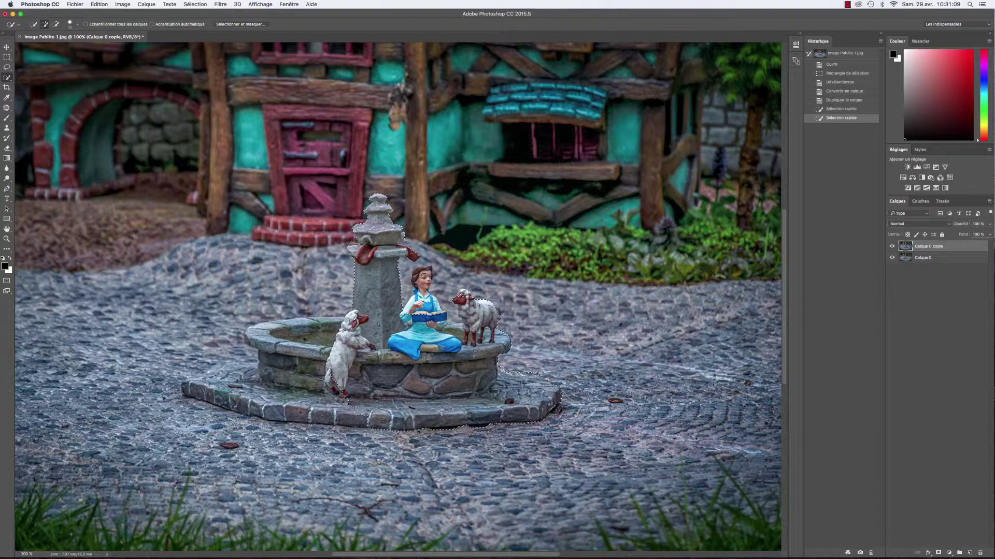
click(458, 295)
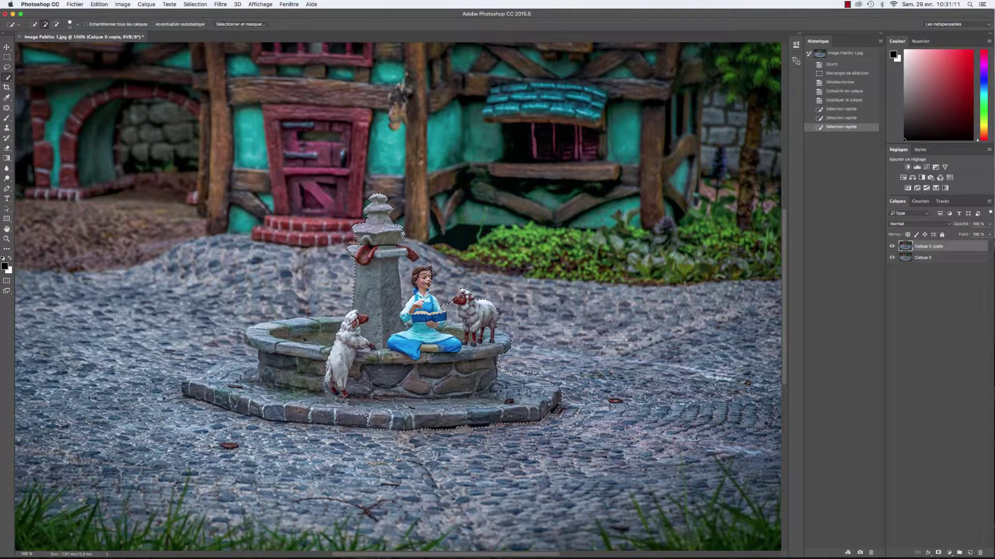
drag(430, 304, 441, 315)
mouse_move(298, 333)
mouse_down()
mouse_move(271, 325)
mouse_move(314, 351)
mouse_move(190, 386)
mouse_move(255, 408)
mouse_up()
drag(324, 411, 331, 411)
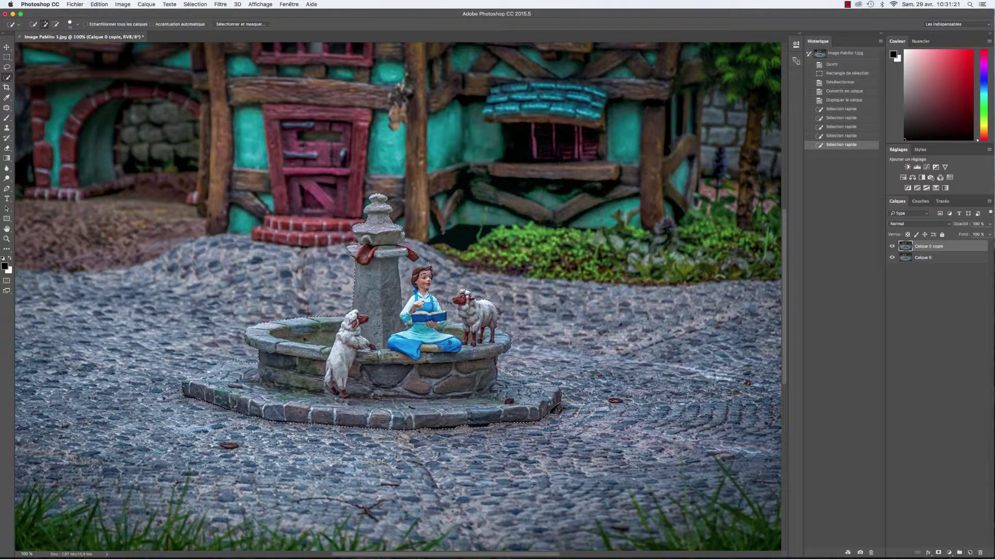
Subtract stray cobblestones around the base, the column's edges and between the figurines, and correct the selection at the base's back corner
key(alt)
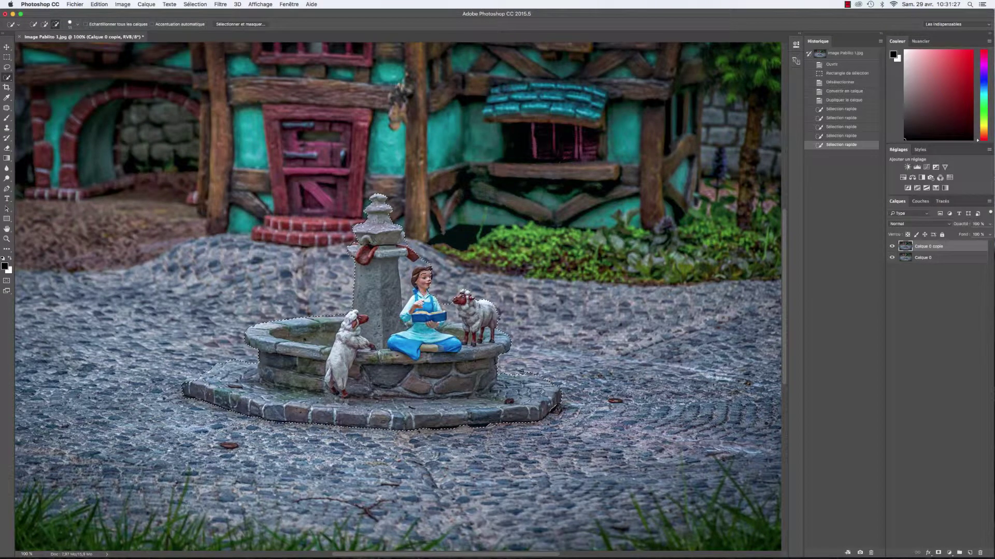
drag(534, 372, 524, 344)
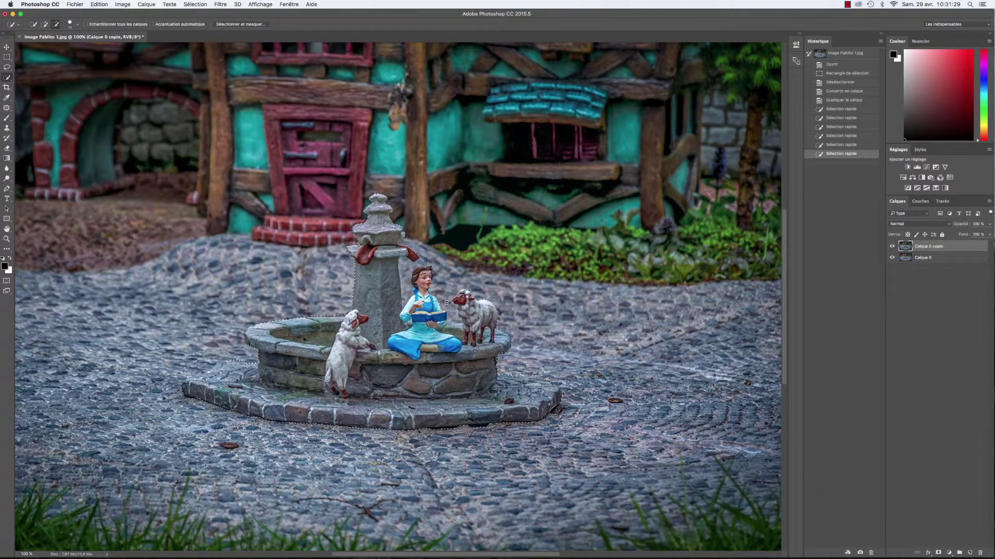
click(453, 315)
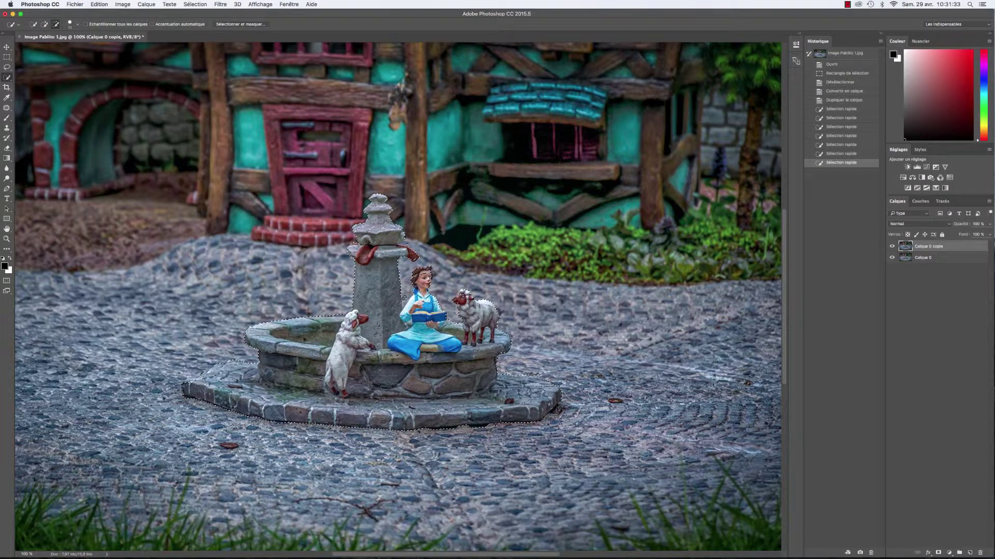
click(404, 301)
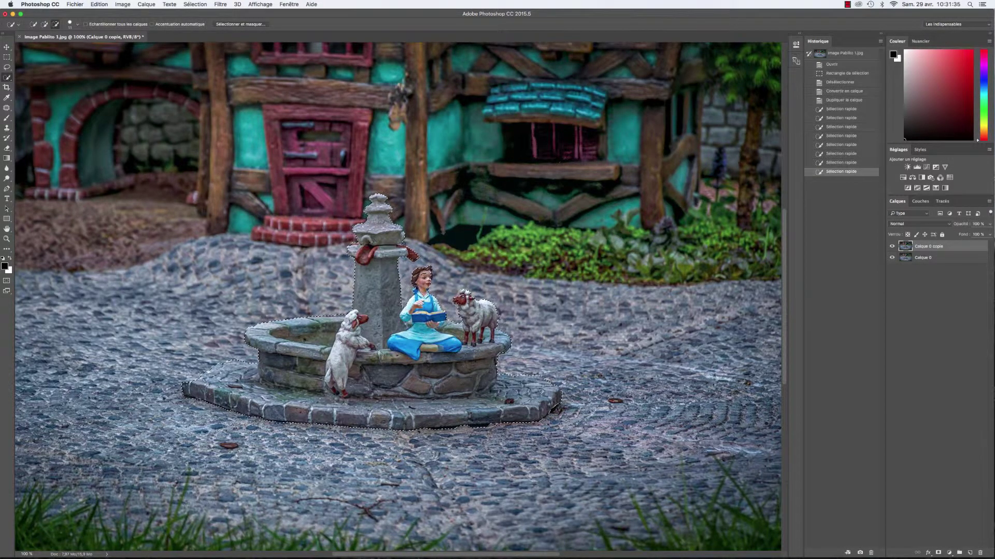
click(403, 244)
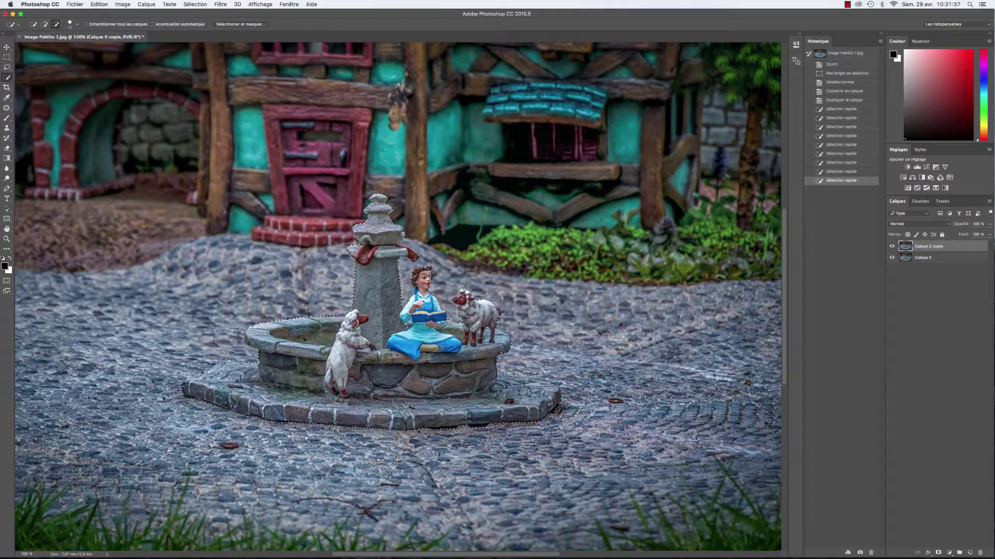
click(355, 242)
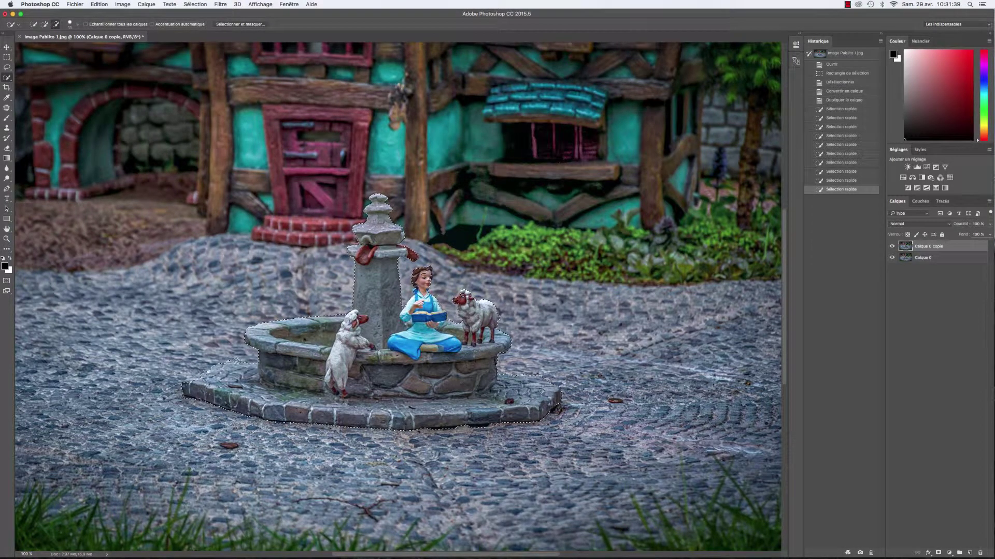
click(223, 360)
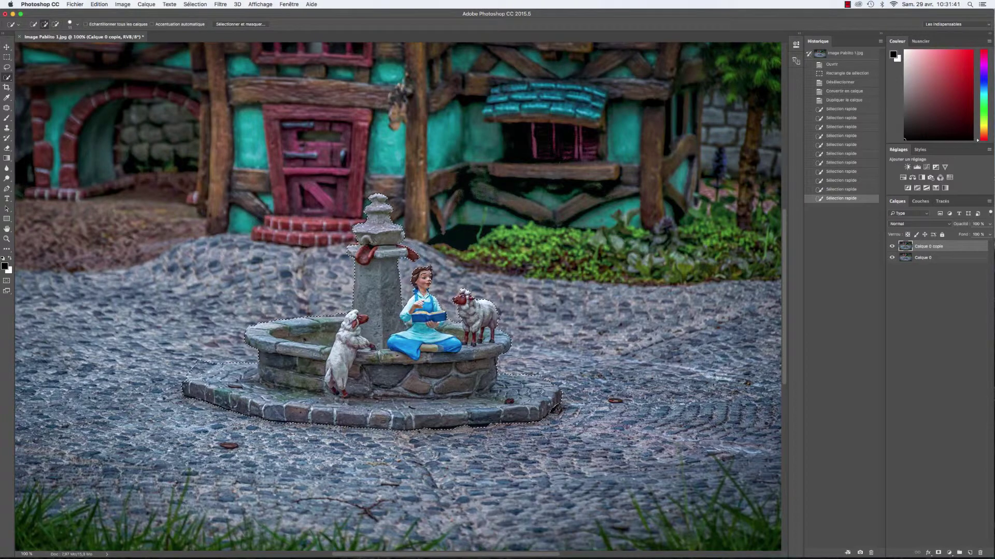
click(210, 359)
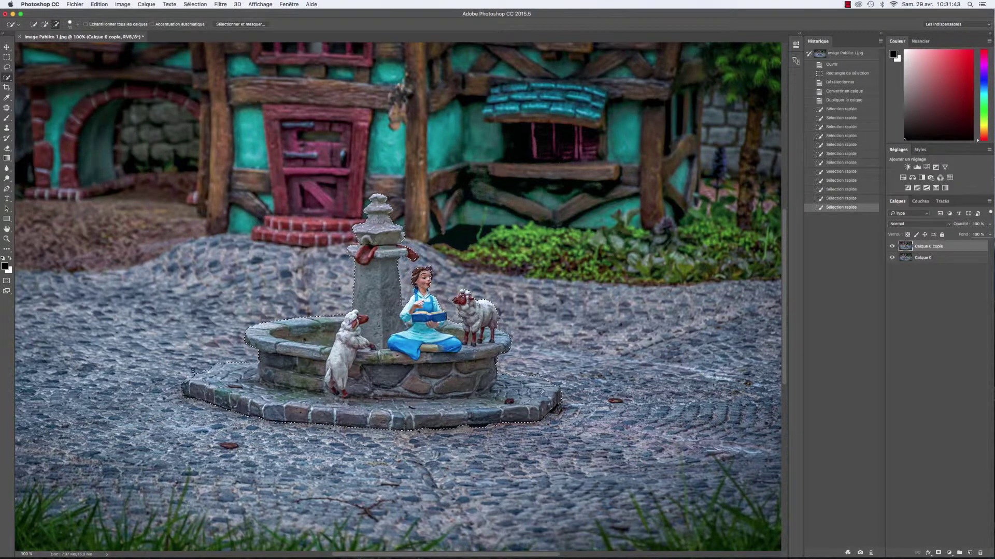
click(241, 362)
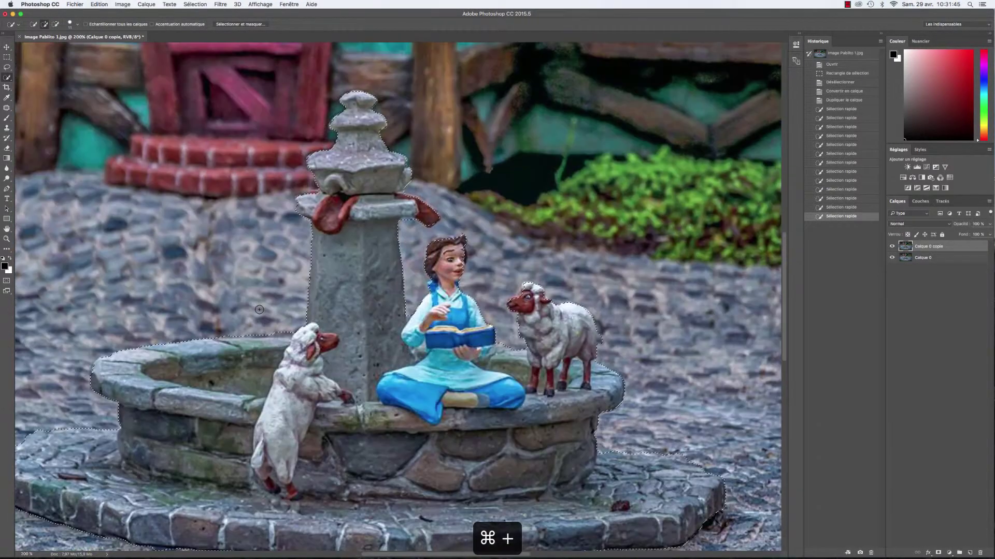
Add the missing parts of the seated figurine's hair to the selection
key(super+plus)
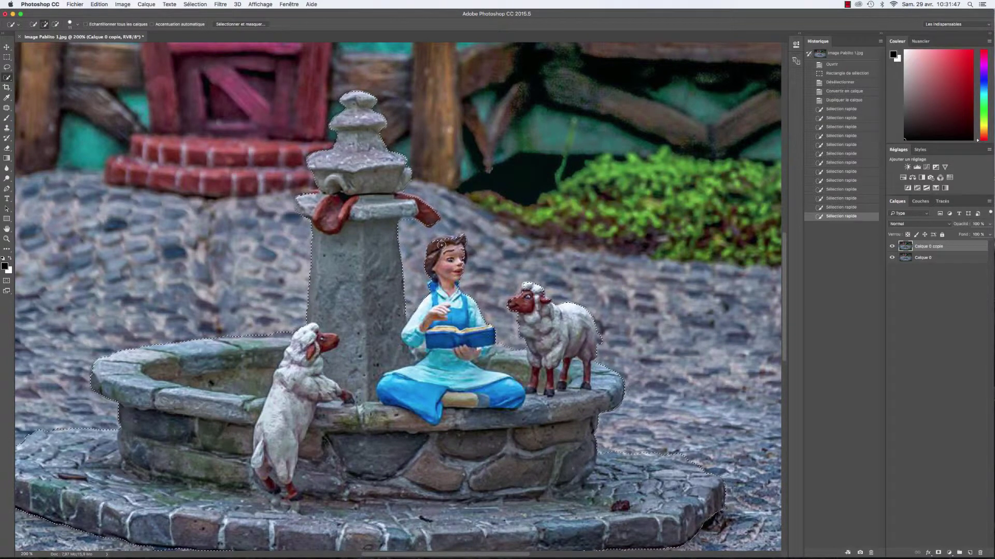
click(446, 242)
click(444, 242)
click(441, 241)
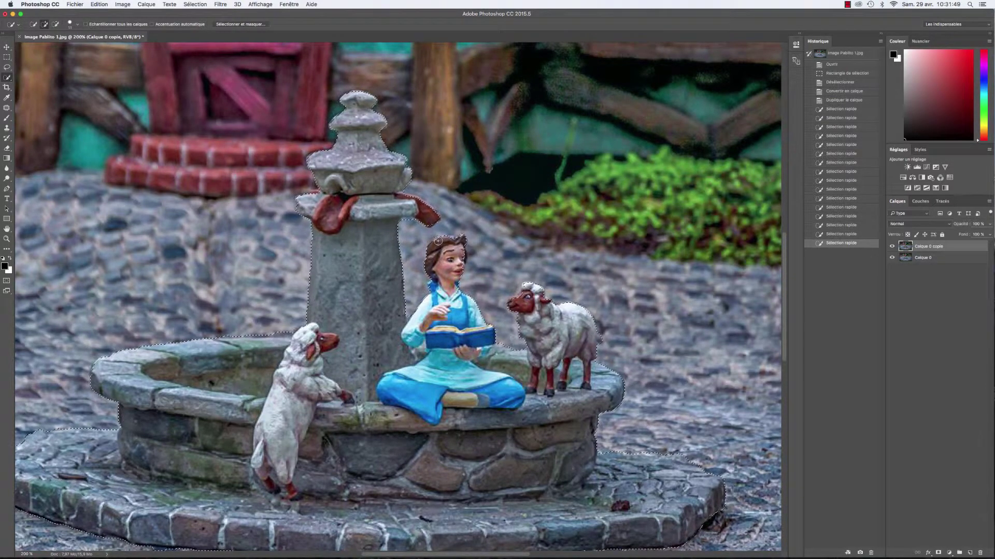
click(437, 241)
Add the missing parts of the standing sheep's woolly head and muzzle to the selection
click(518, 285)
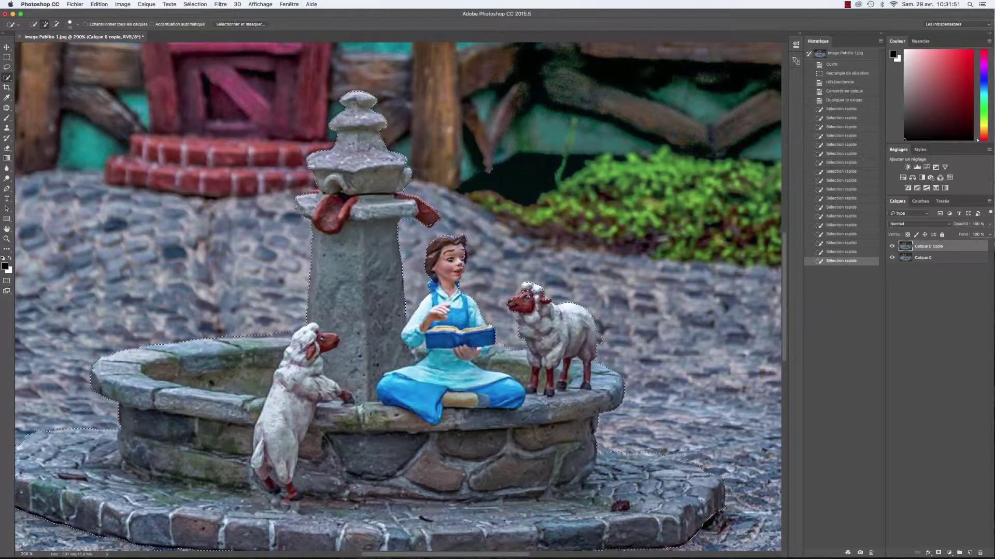
click(521, 290)
click(518, 296)
click(515, 300)
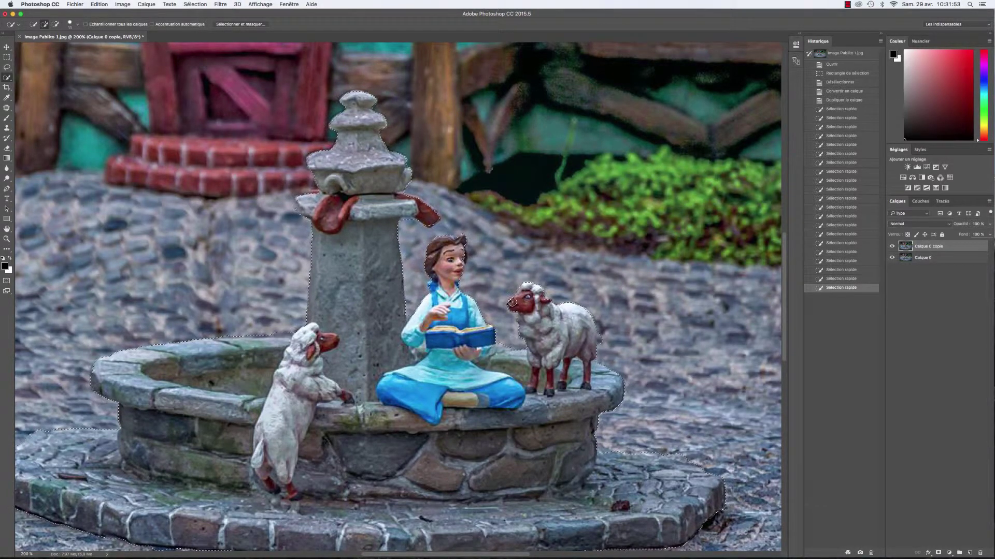
click(512, 304)
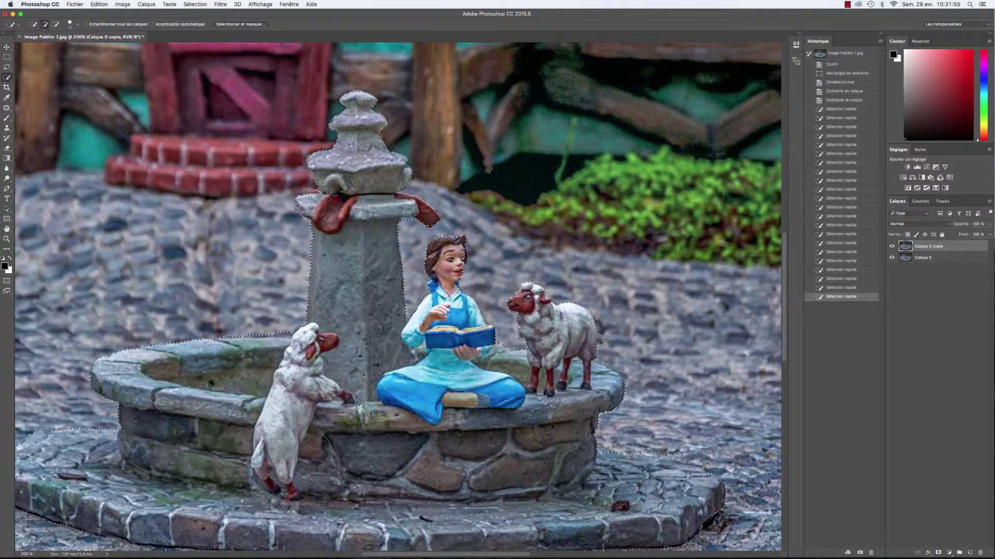
Refine the selection along the column's ledge and red tile tip, and over the seated figurine's face and hair
click(298, 203)
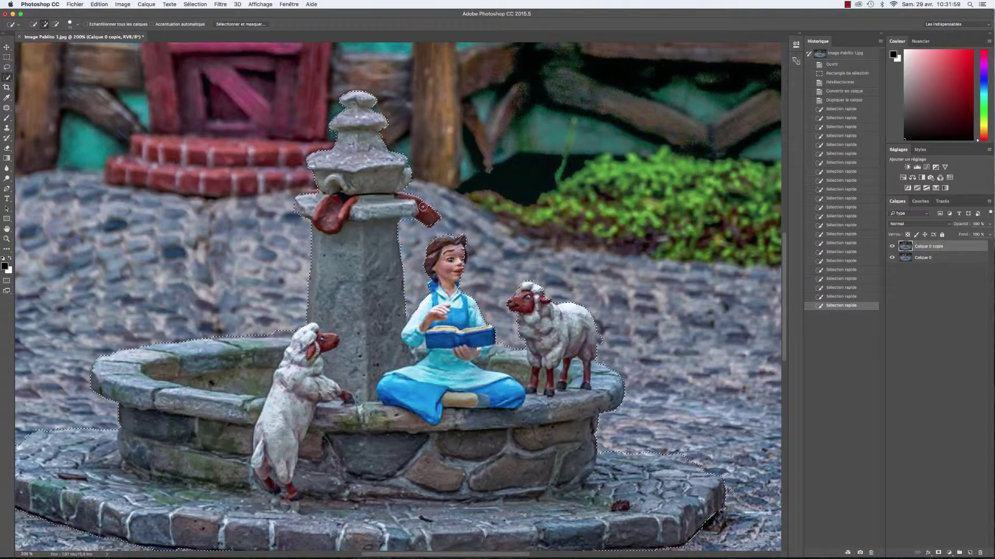
click(429, 222)
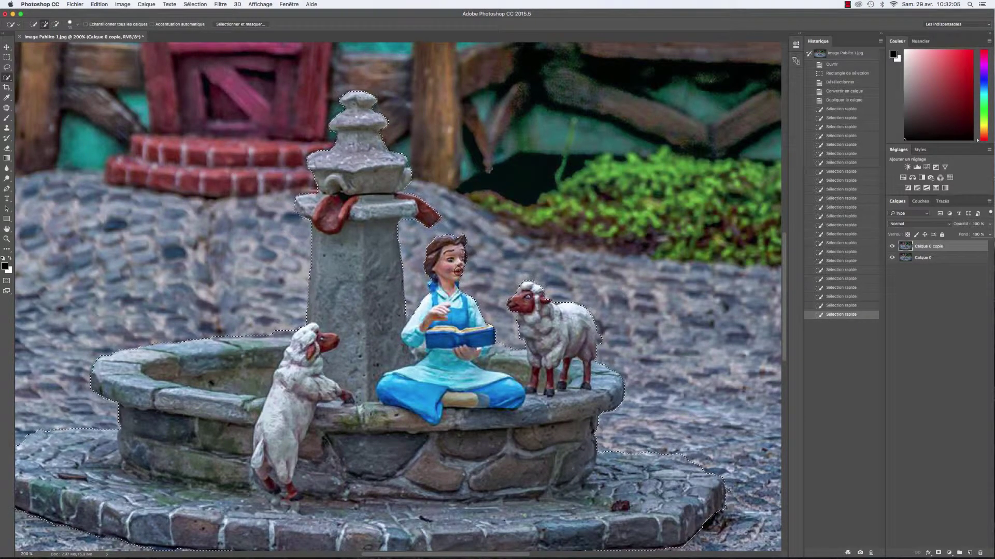
drag(458, 264, 449, 243)
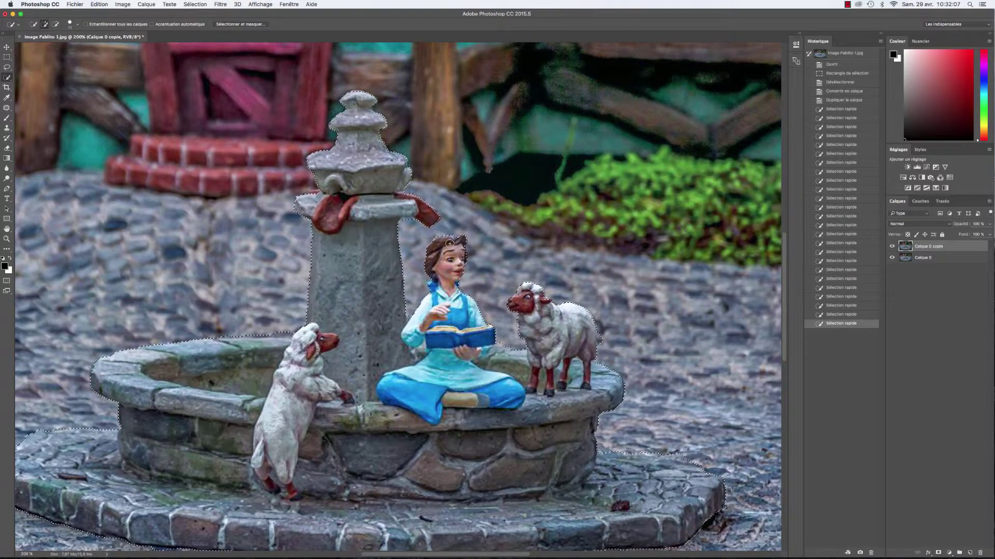
Copy the selected fountain with its figurines and paste it onto a new layer of its own
key(super+minus)
key(super+minus)
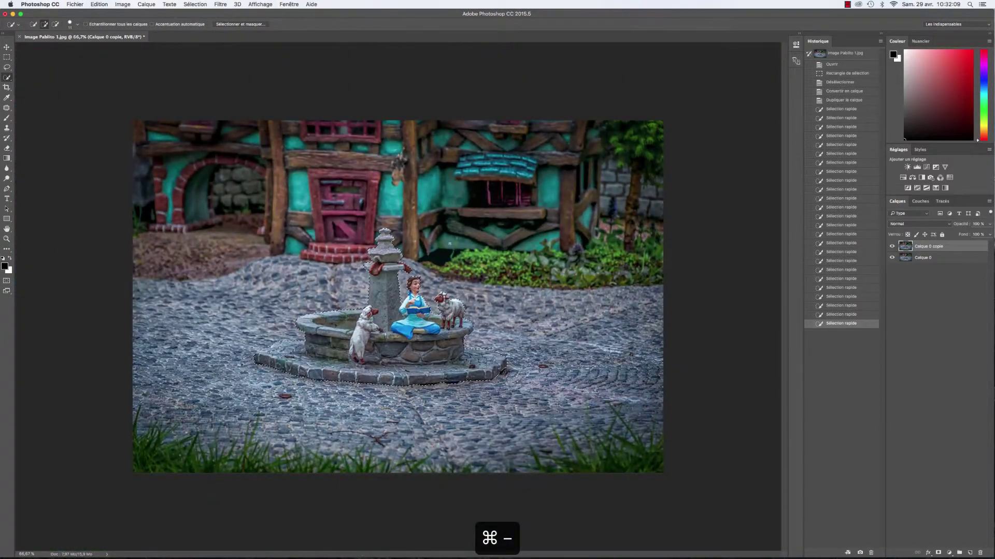
key(super+c)
key(super+v)
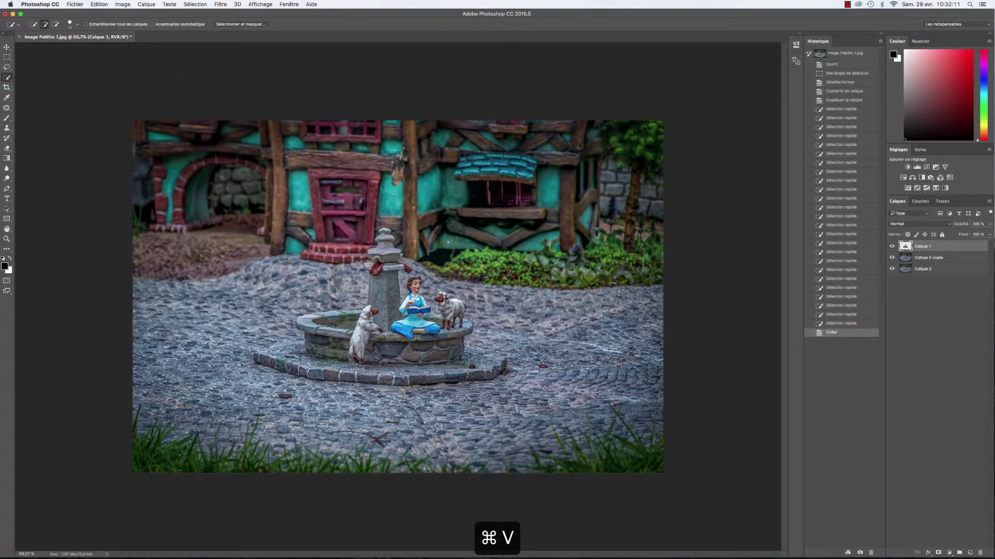
Convert the Calque 0 copie layer to a smart object
click(945, 260)
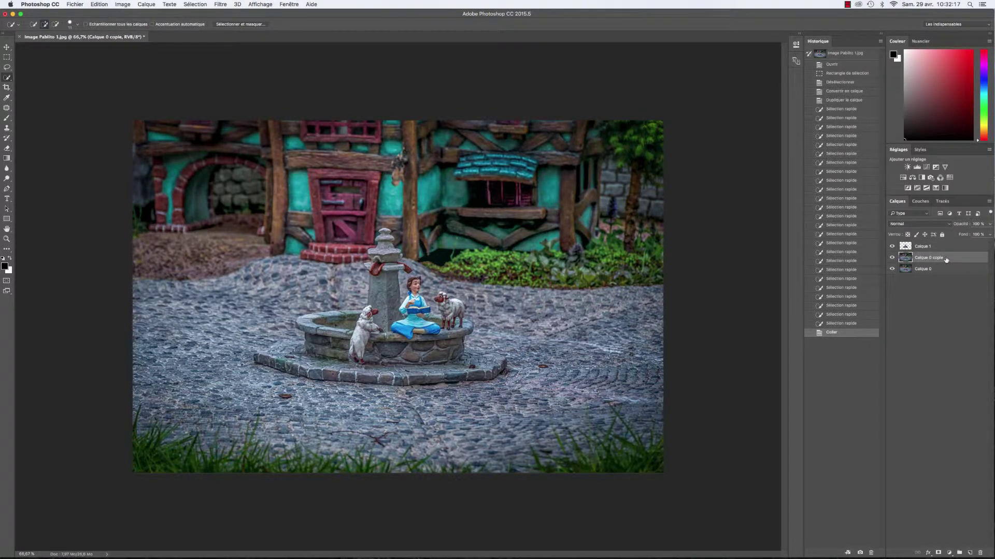
right_click(946, 260)
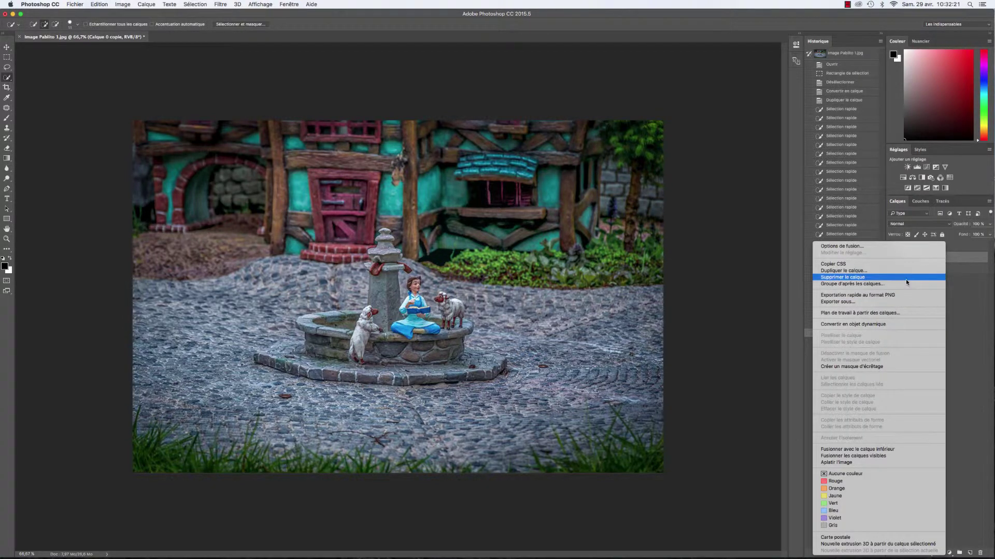
click(899, 323)
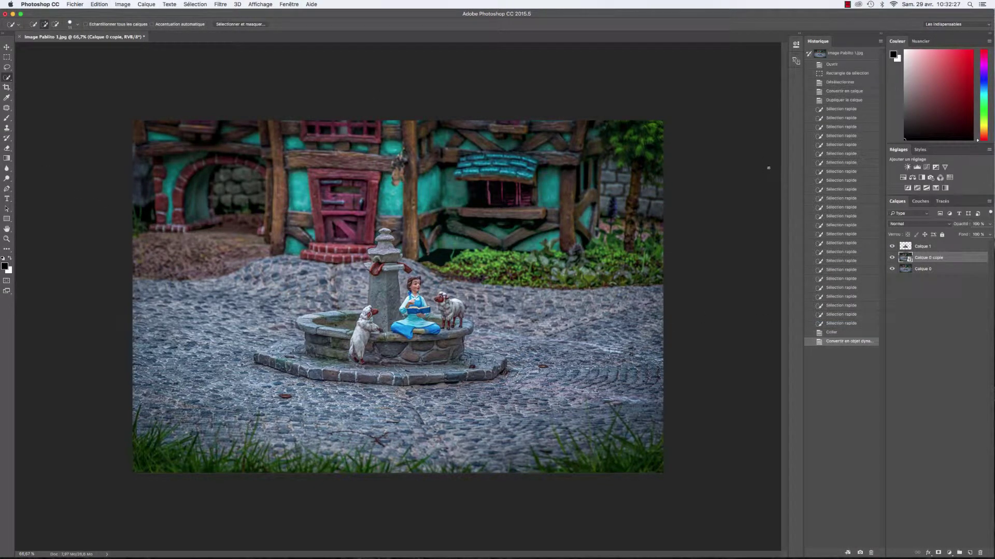
Hide the cut-out fountain layer, then apply a Gaussian Blur with a slightly reduced radius to the Calque 0 copie smart object
click(892, 246)
click(146, 4)
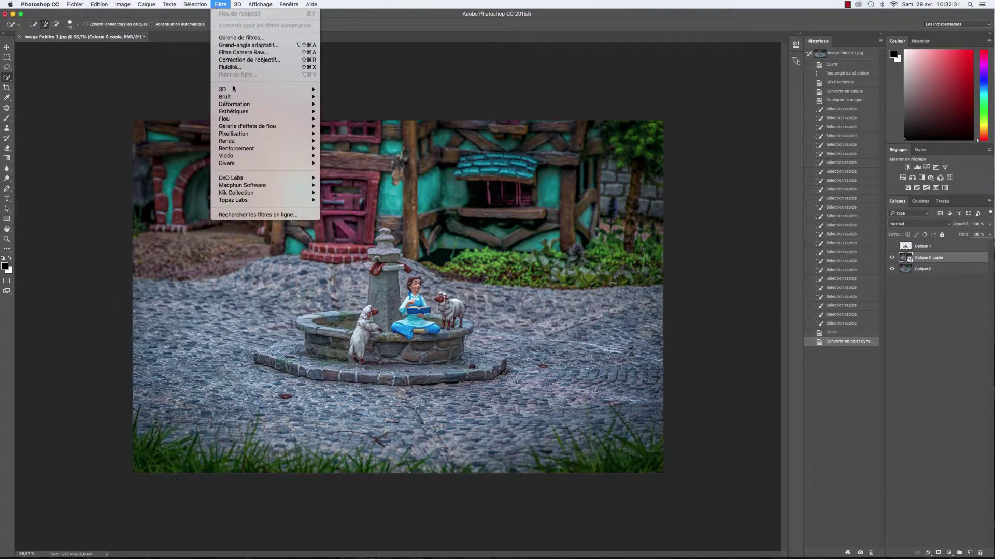
mouse_move(237, 120)
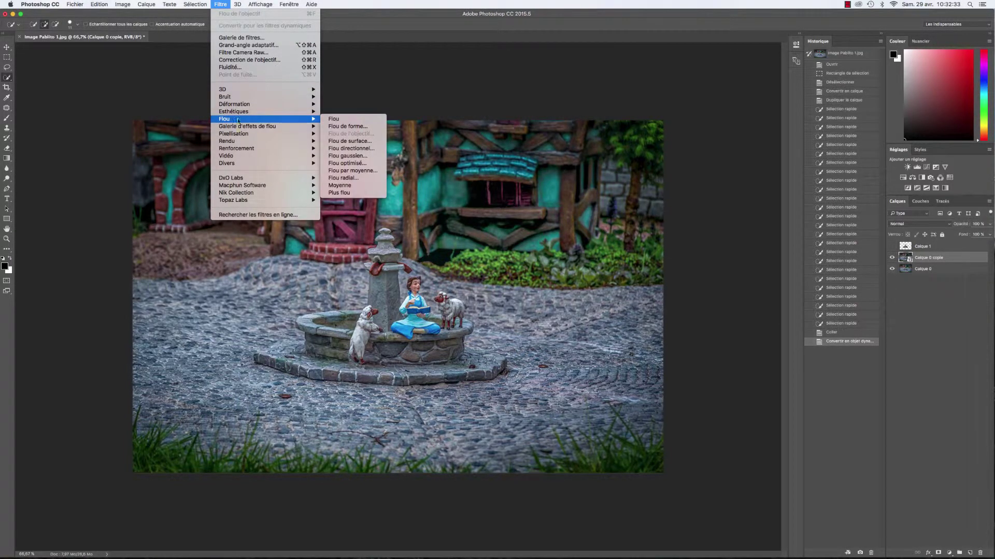
click(371, 157)
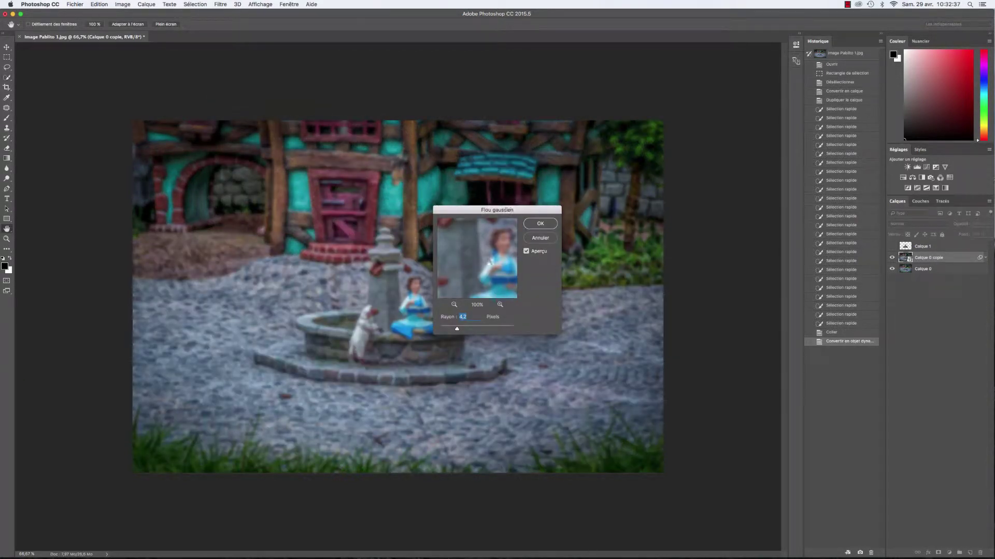
mouse_move(457, 330)
mouse_down()
mouse_move(444, 331)
mouse_move(497, 330)
mouse_move(455, 331)
mouse_up()
click(541, 224)
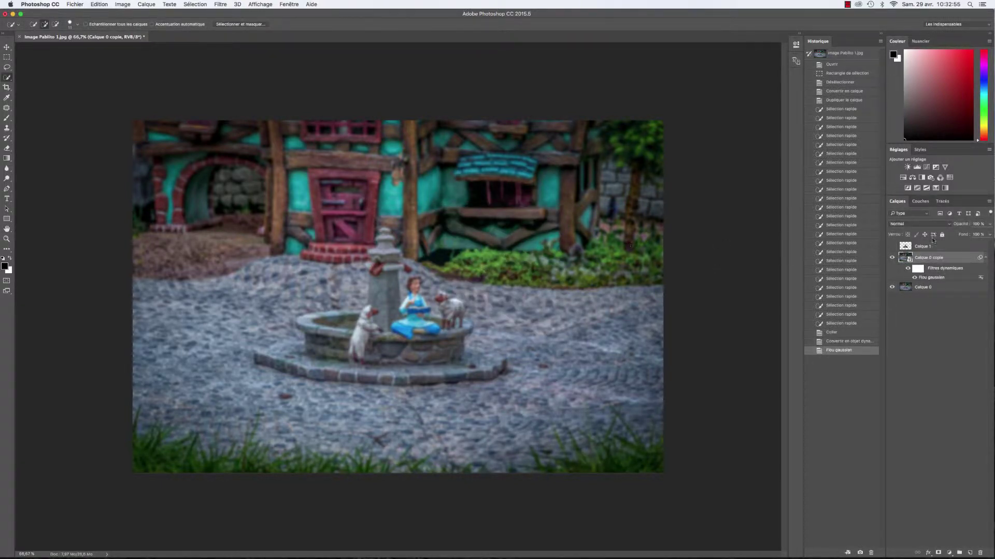
click(892, 246)
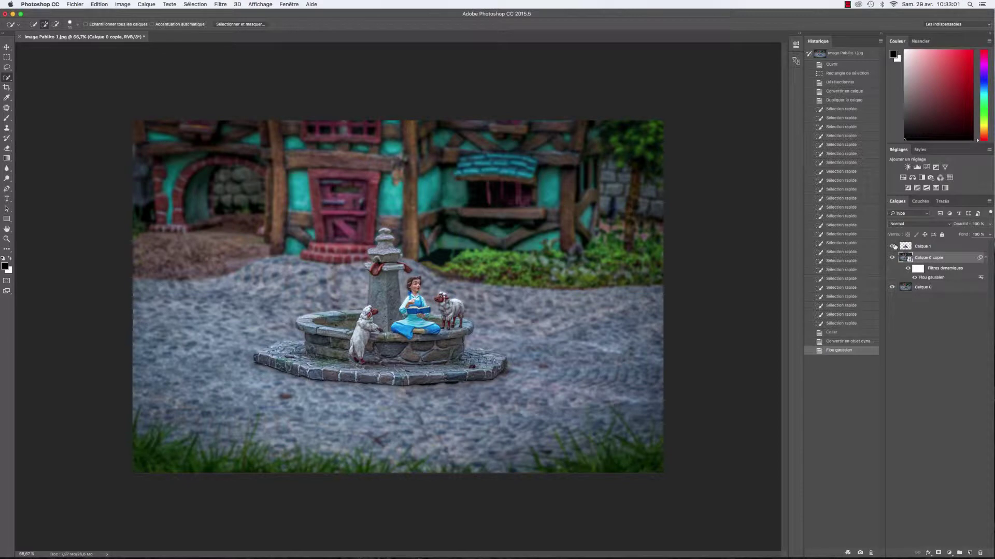
click(892, 247)
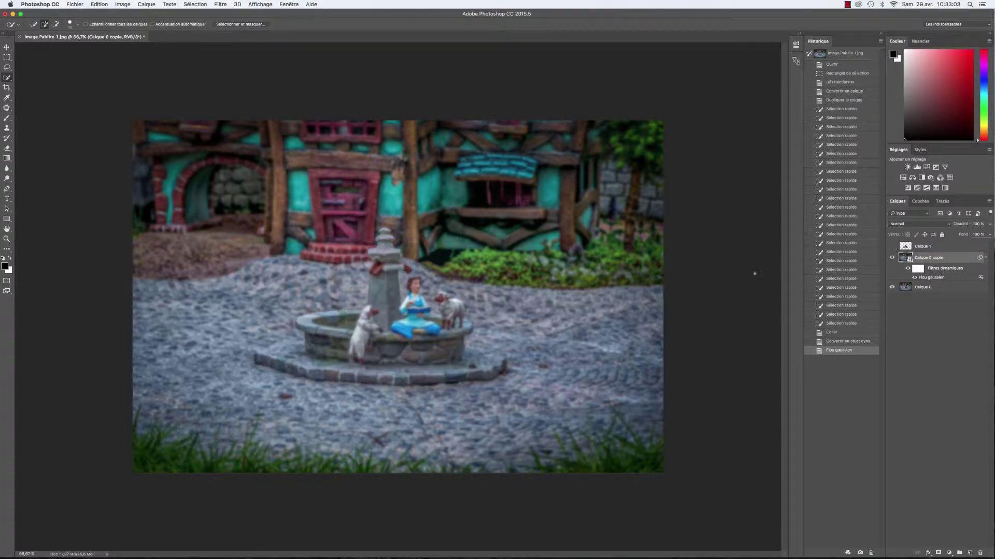
Draw two upward black-to-transparent linear gradients on the smart filter mask to fade the blur out of the foreground
click(7, 159)
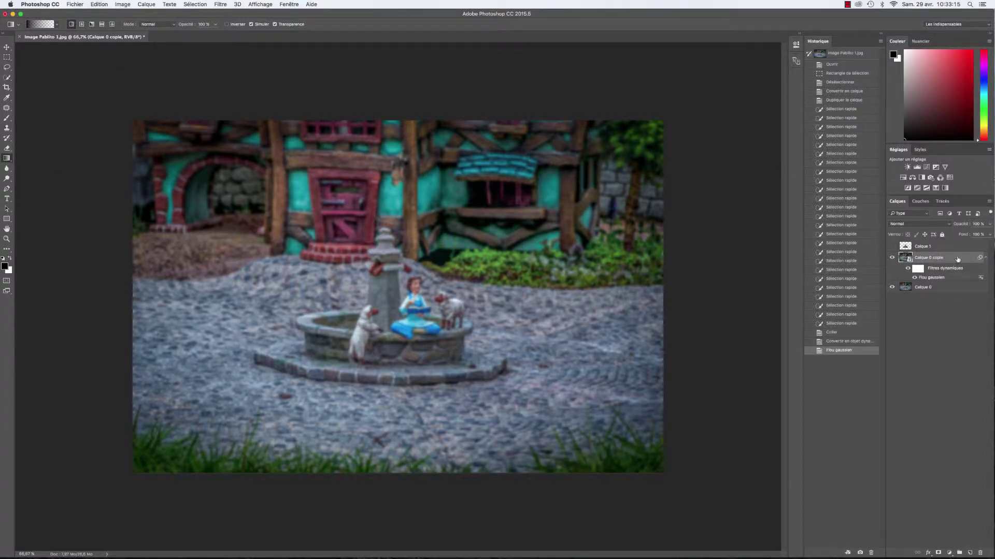
click(916, 269)
drag(400, 459, 401, 327)
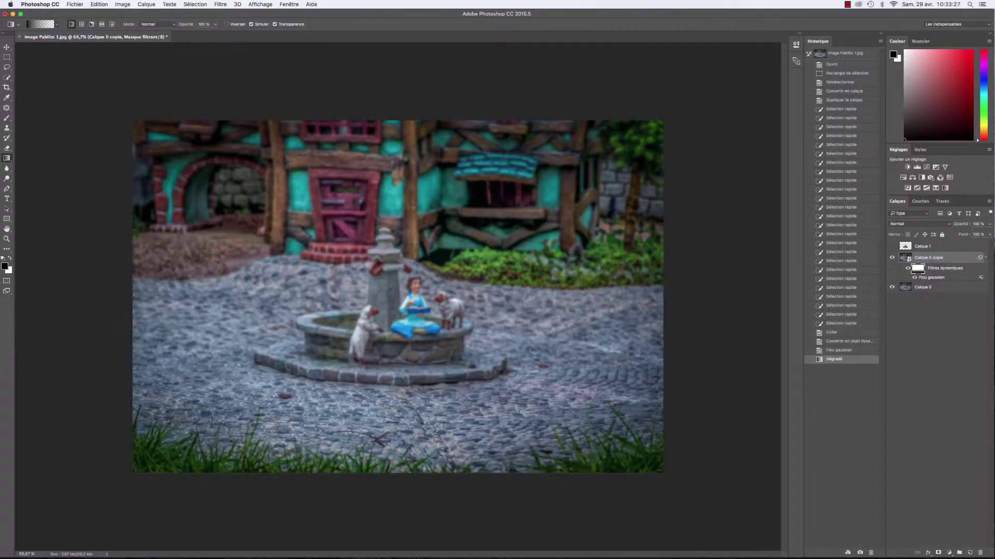
drag(374, 374, 374, 326)
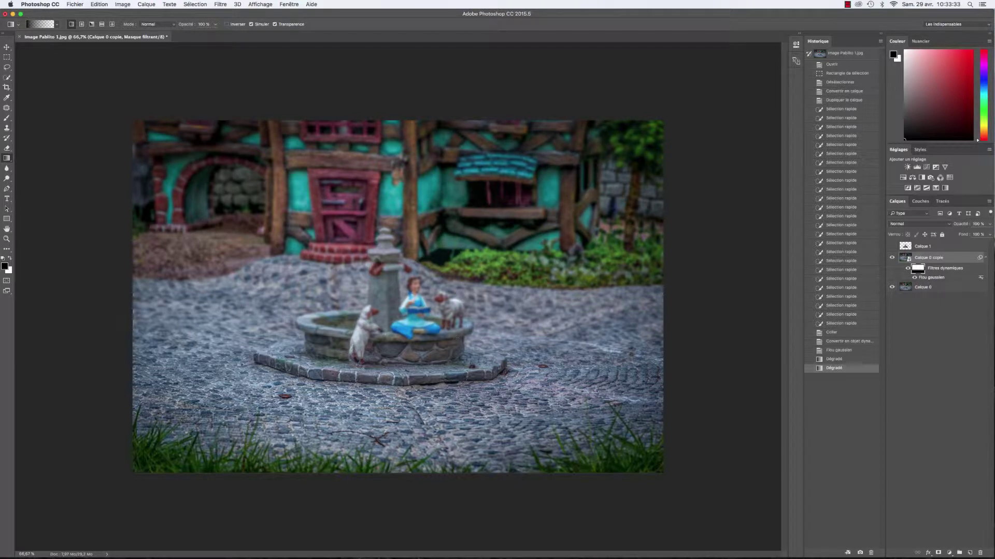
Undo a short sideways gradient on the filter mask and strengthen the fade with two upward gradients from the fountain's base to its basin
drag(477, 339, 509, 338)
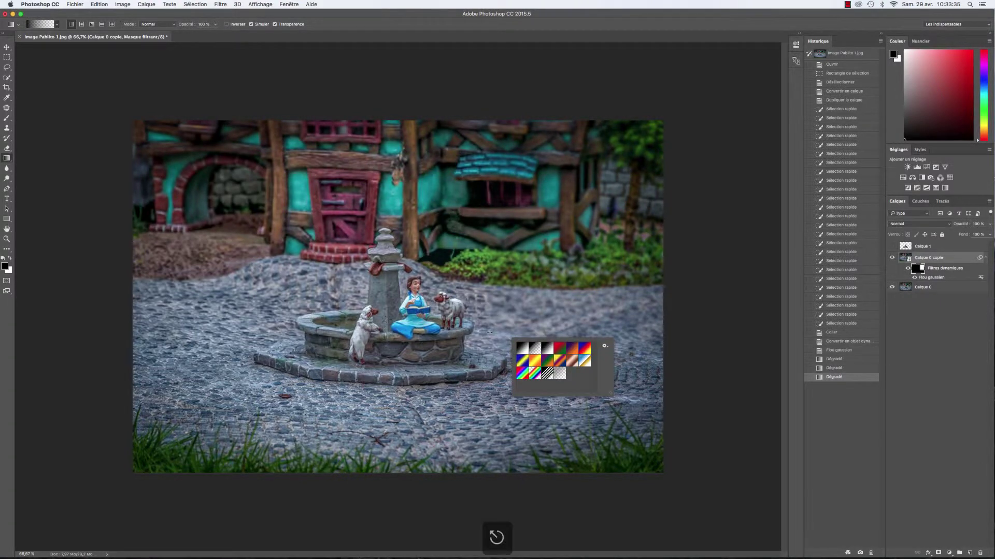
key(super+z)
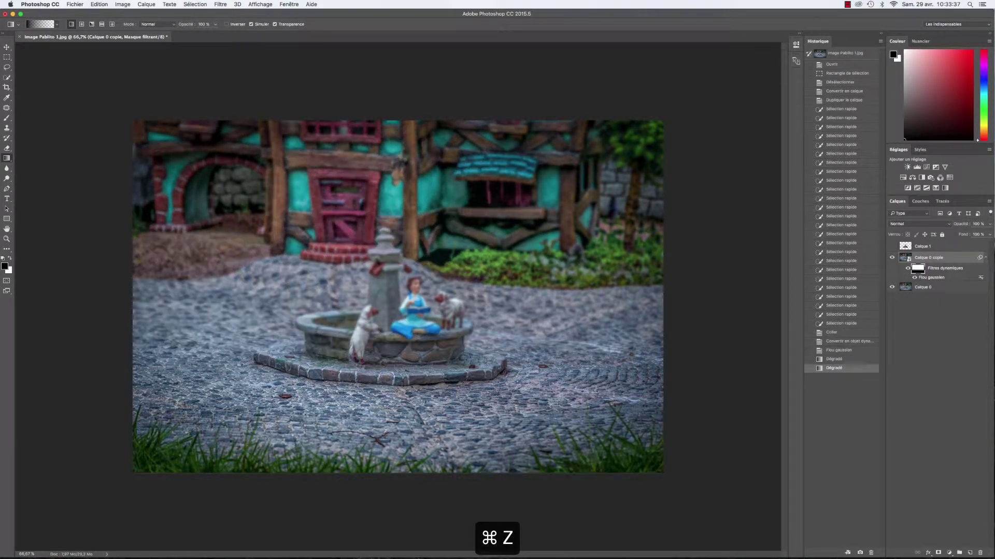
drag(390, 386, 391, 316)
drag(388, 385, 387, 304)
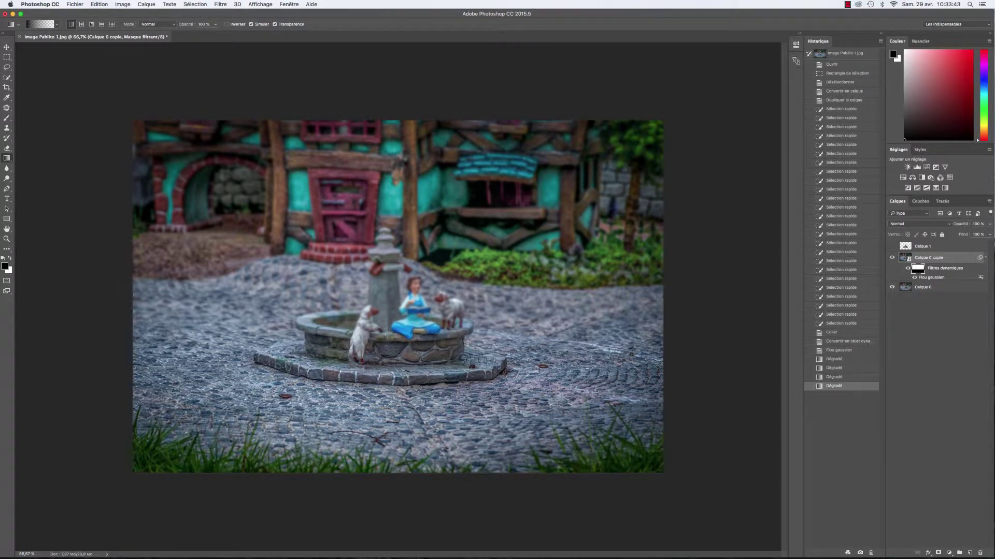
With the cut-out fountain layer shown and the original Calque 0 hidden, merge the visible layers into one
click(892, 247)
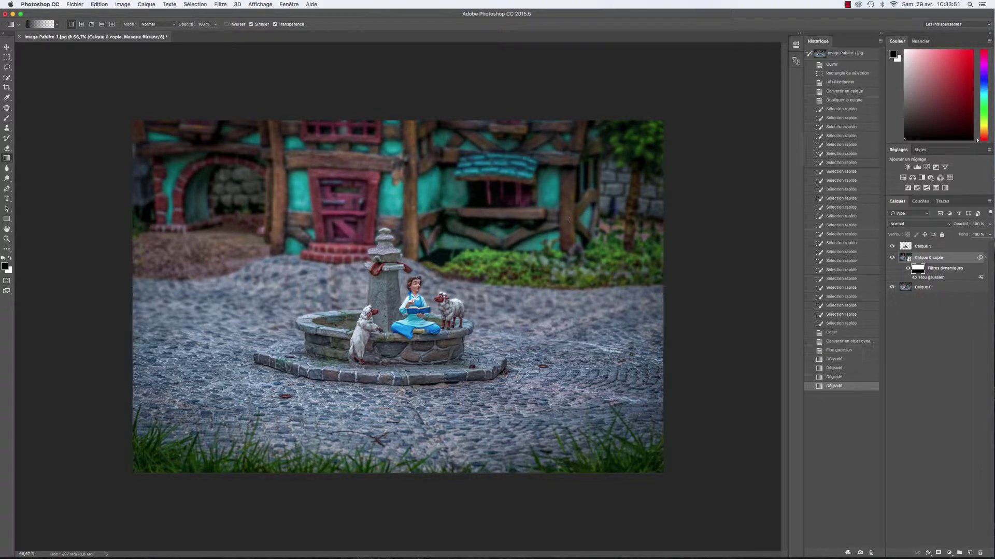
right_click(924, 246)
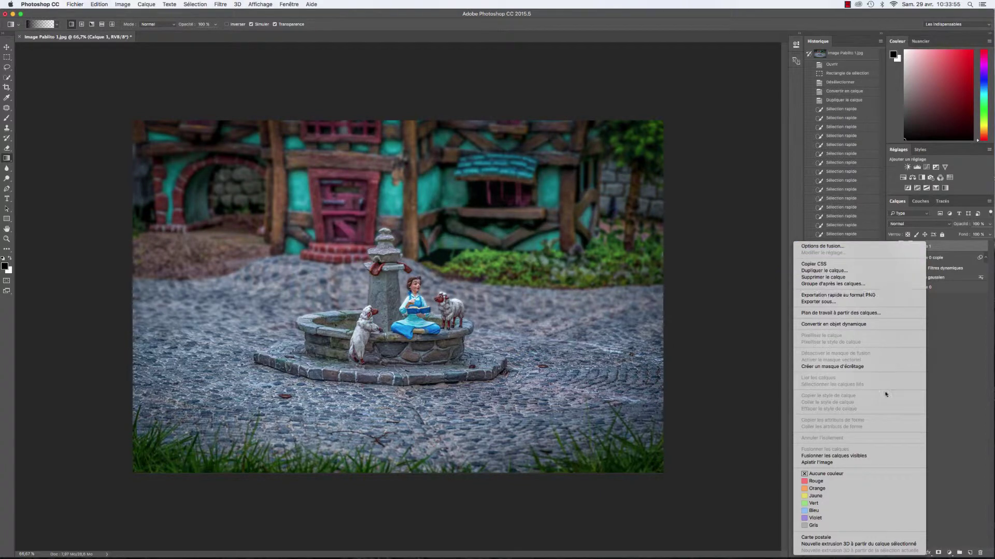
click(948, 367)
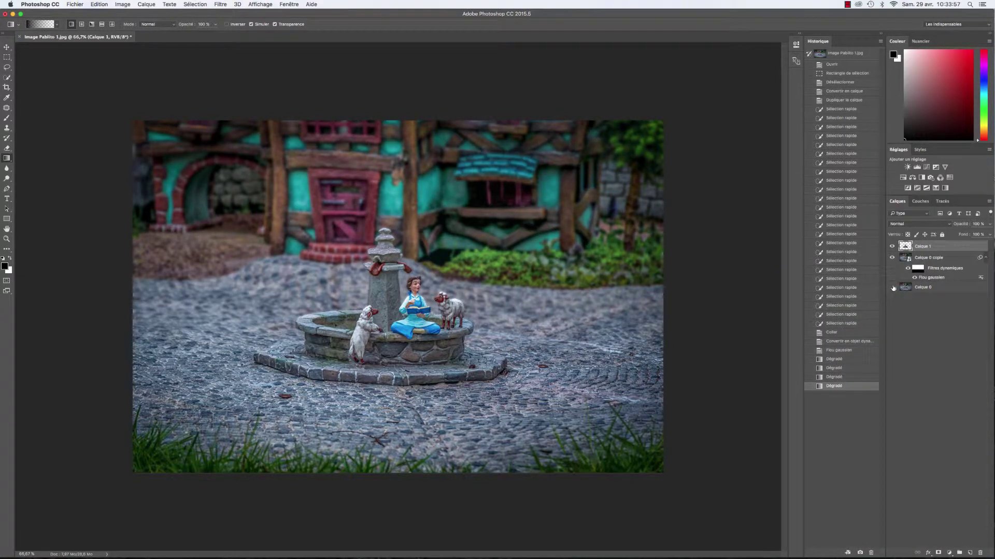
key(shift+super+e)
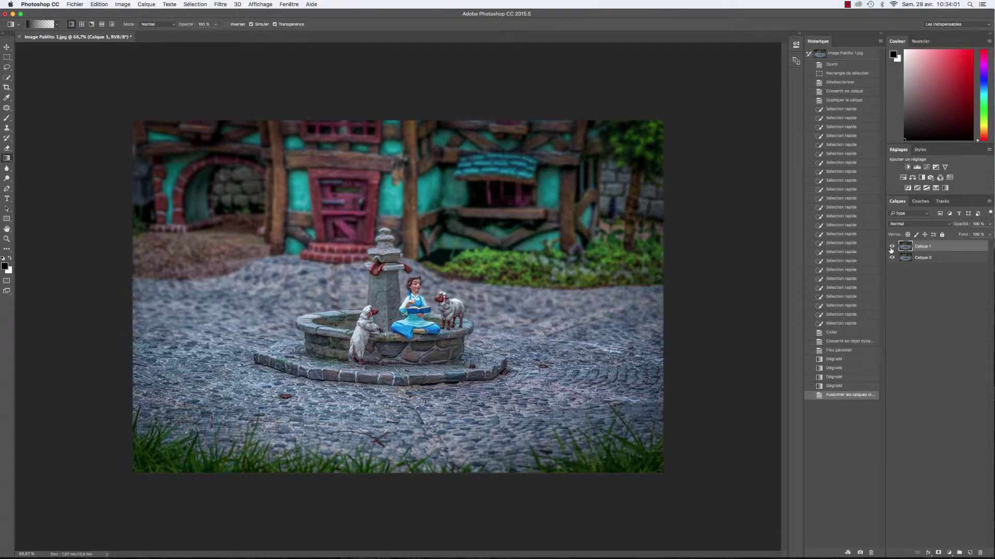
Compare the merged blurred result with the original photo by toggling the Calque 1 layer's visibility
click(891, 247)
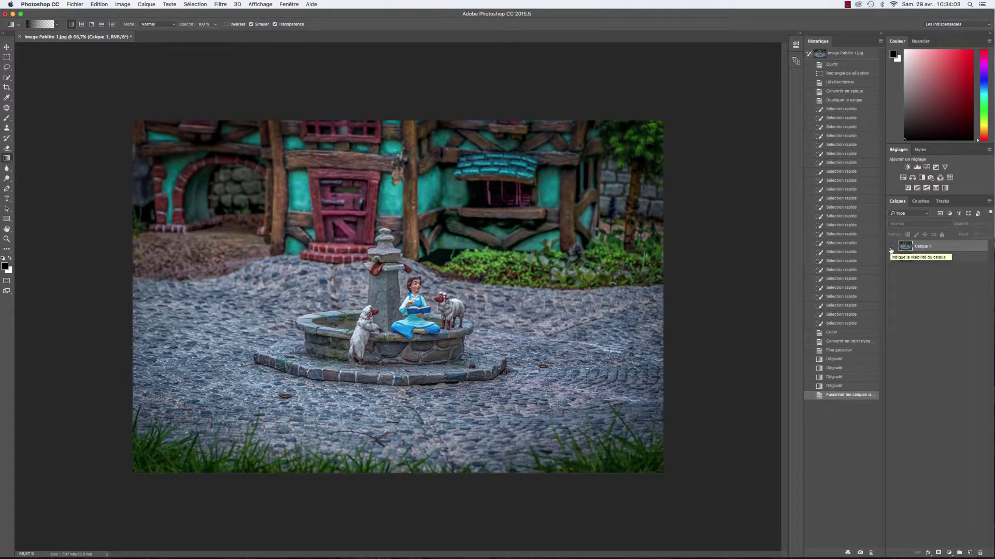
click(891, 248)
click(891, 248)
click(891, 247)
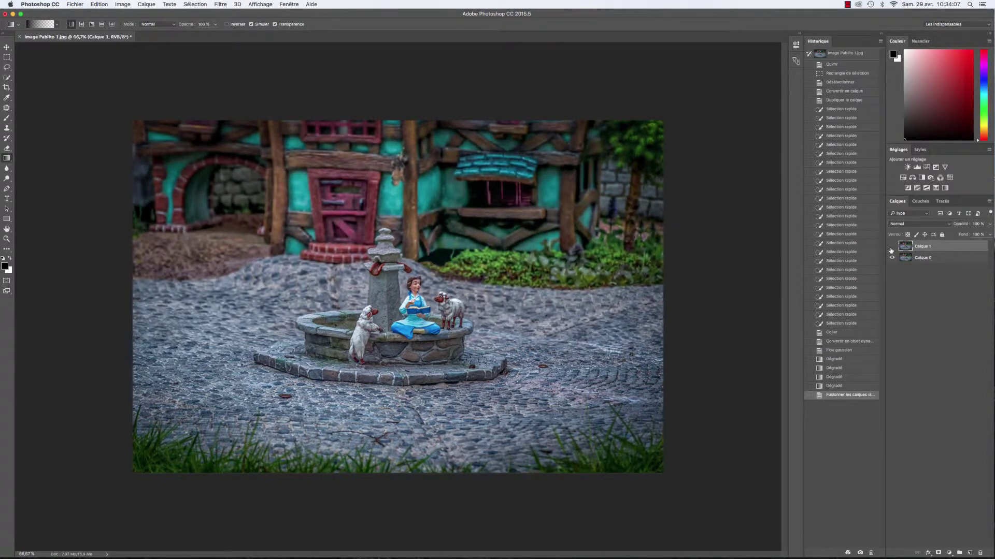
click(891, 247)
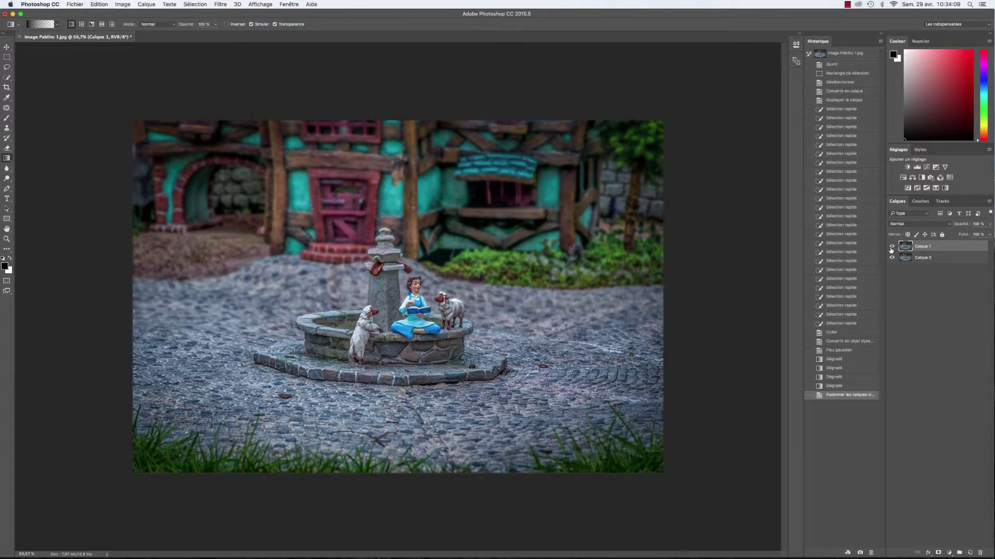
click(891, 248)
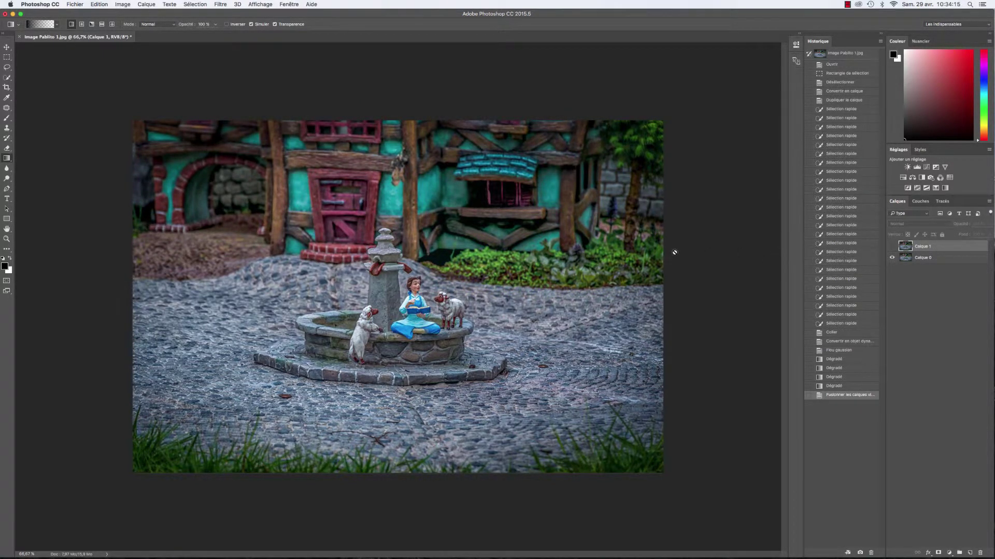
Circle the house's window area, stone archway and the beam below the window with rough Lasso selections
key(super+plus)
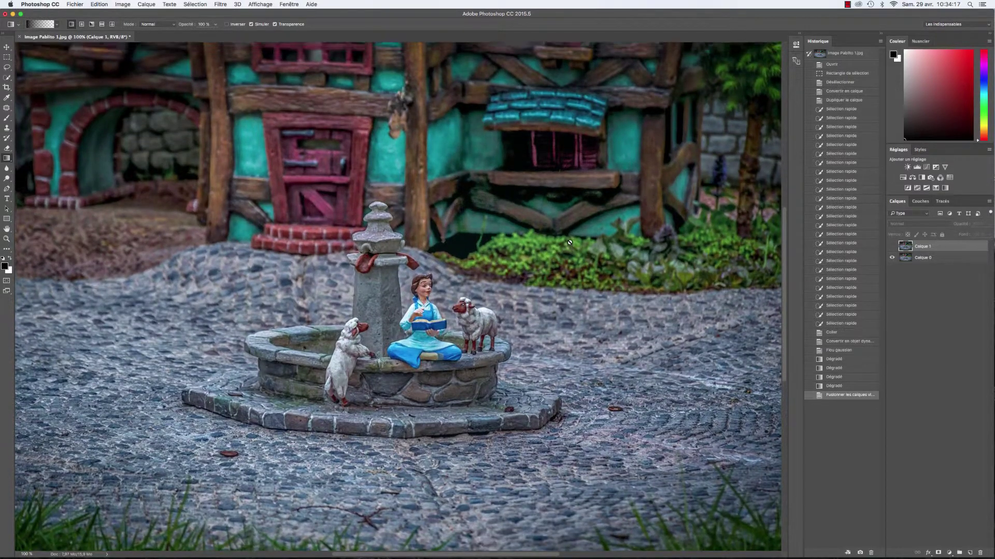
scroll(569, 242, up, 3)
click(7, 67)
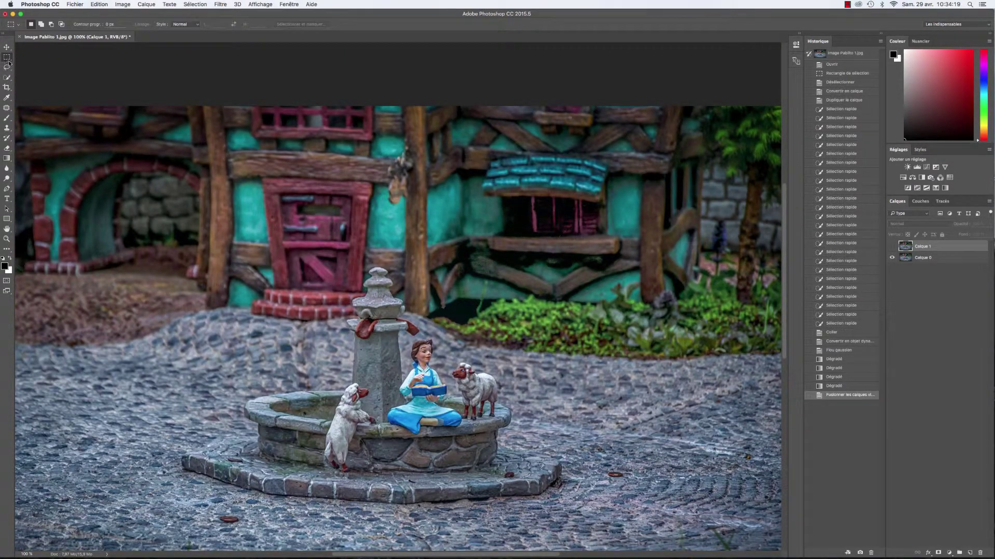
drag(7, 68, 31, 68)
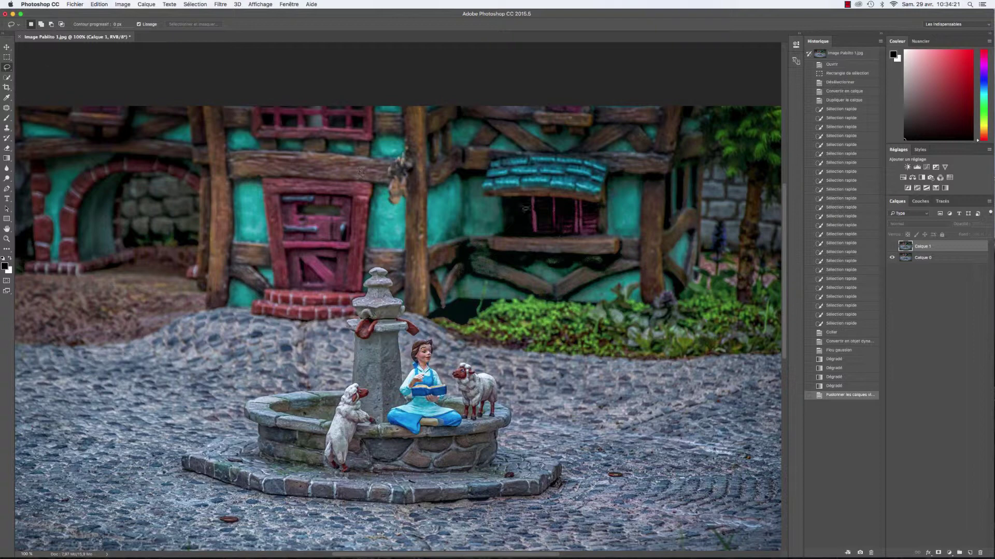
mouse_move(549, 166)
mouse_down()
mouse_move(482, 179)
mouse_move(503, 303)
mouse_move(634, 249)
mouse_move(584, 188)
mouse_up()
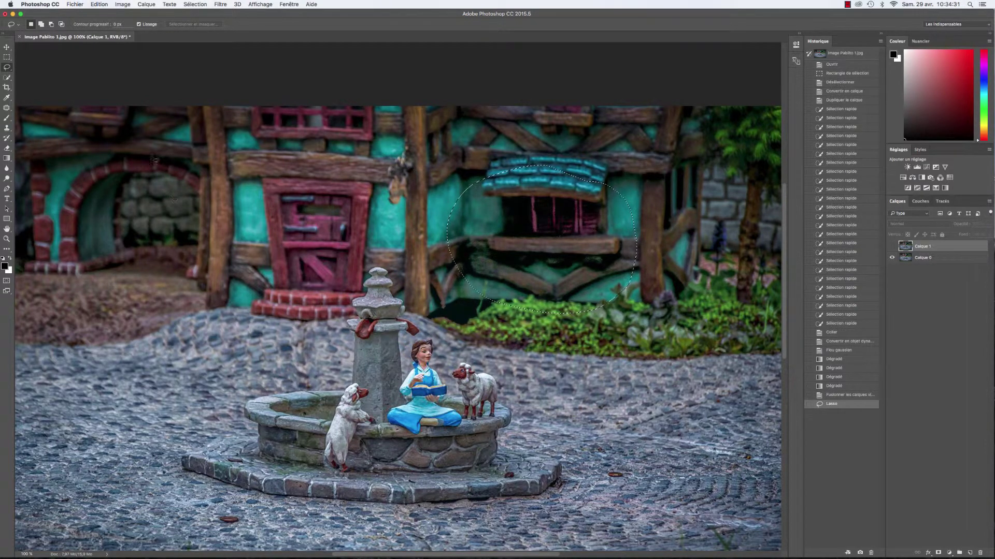
mouse_move(137, 150)
mouse_down()
mouse_move(76, 240)
mouse_move(282, 228)
mouse_up()
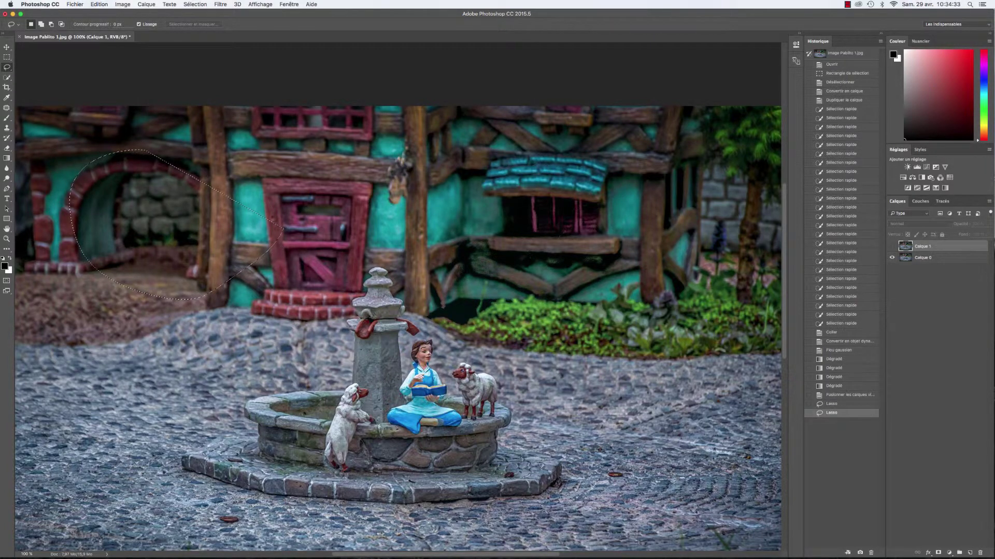
mouse_move(481, 233)
mouse_down()
mouse_move(515, 280)
mouse_move(487, 227)
mouse_up()
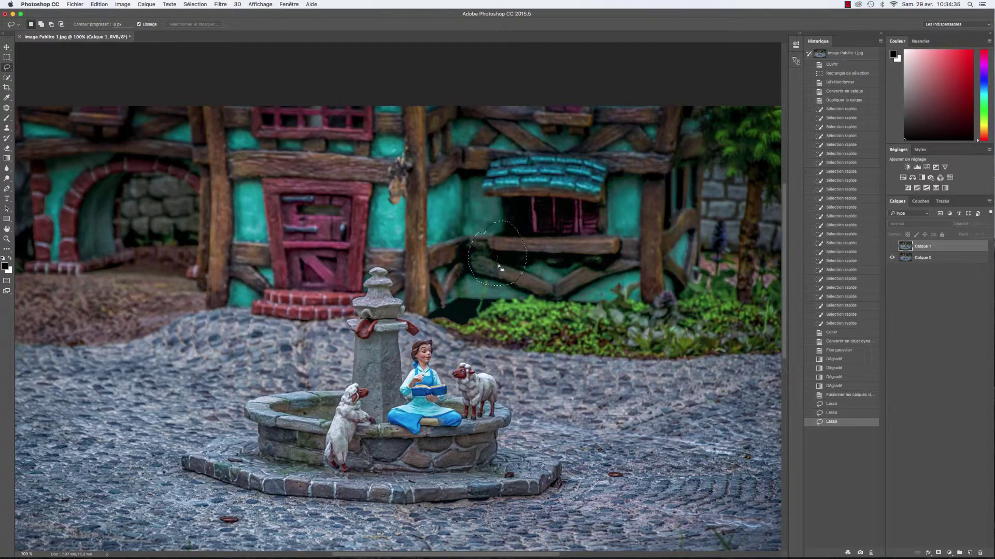
Show the merged Calque 1 layer again and deselect the Lasso outline
click(891, 247)
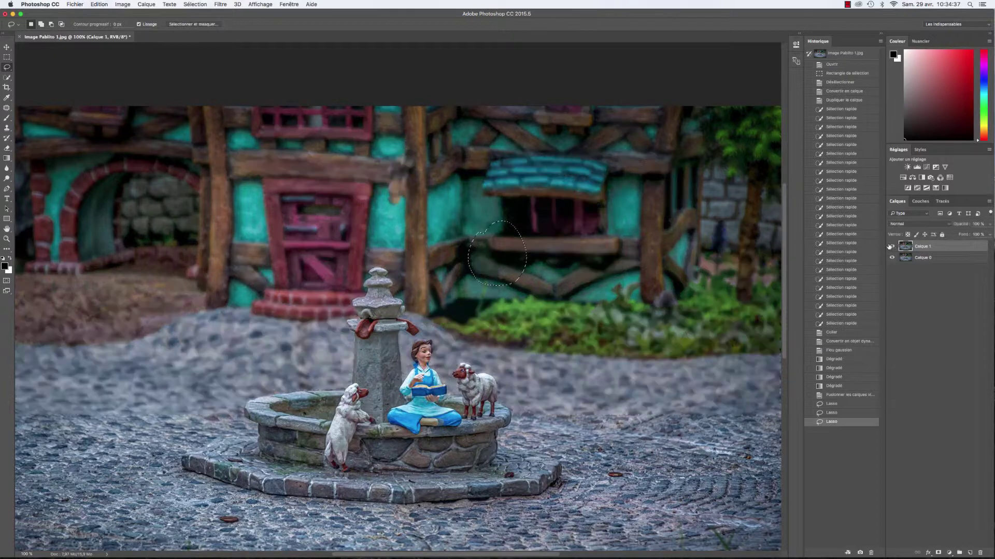
key(super+minus)
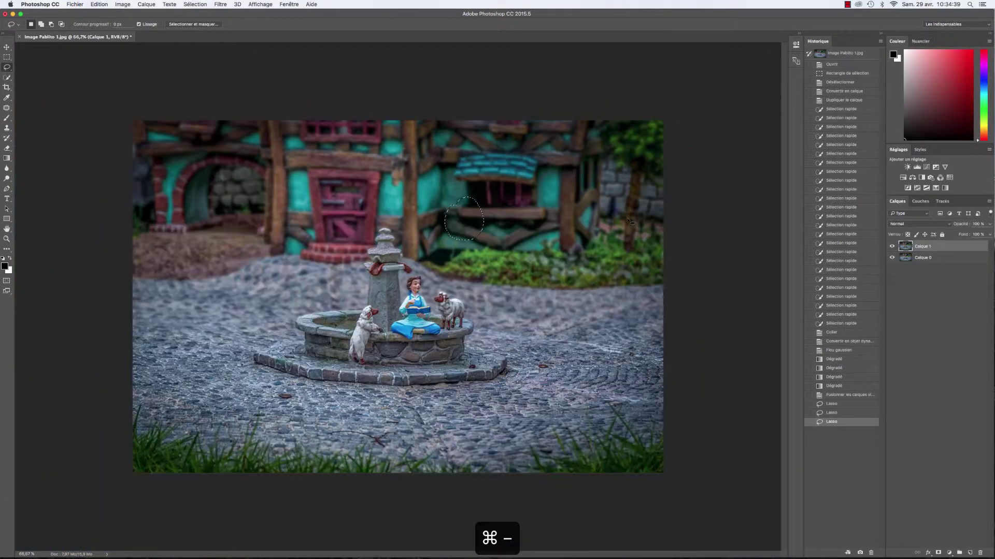
key(super+d)
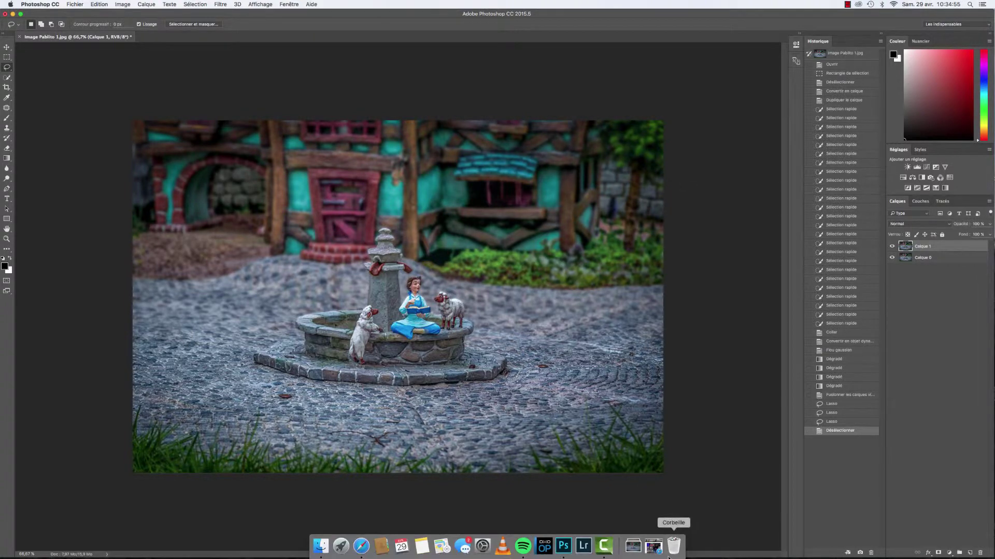
Open Image Pablito 2.jpg from the downloads stack, keeping its embedded colour profile
click(653, 546)
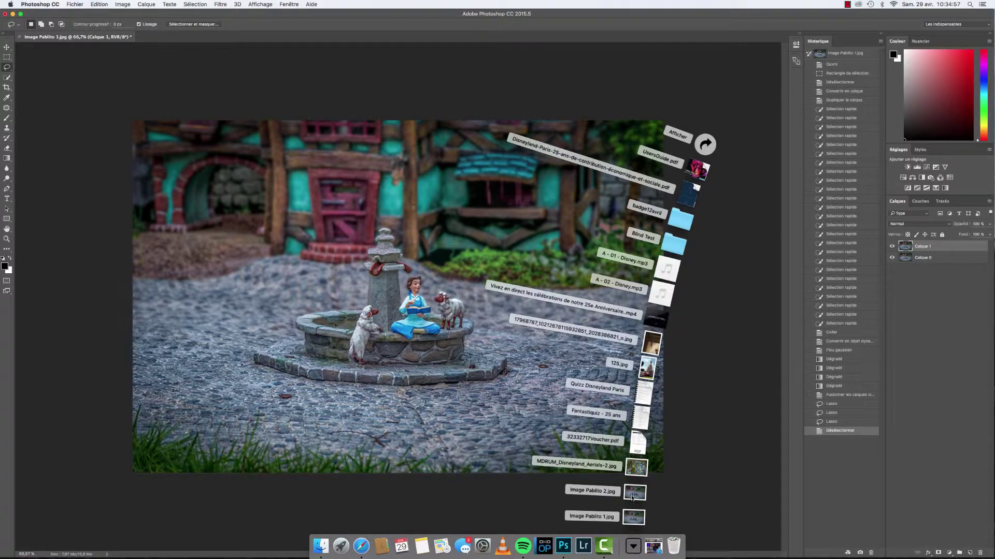
click(635, 493)
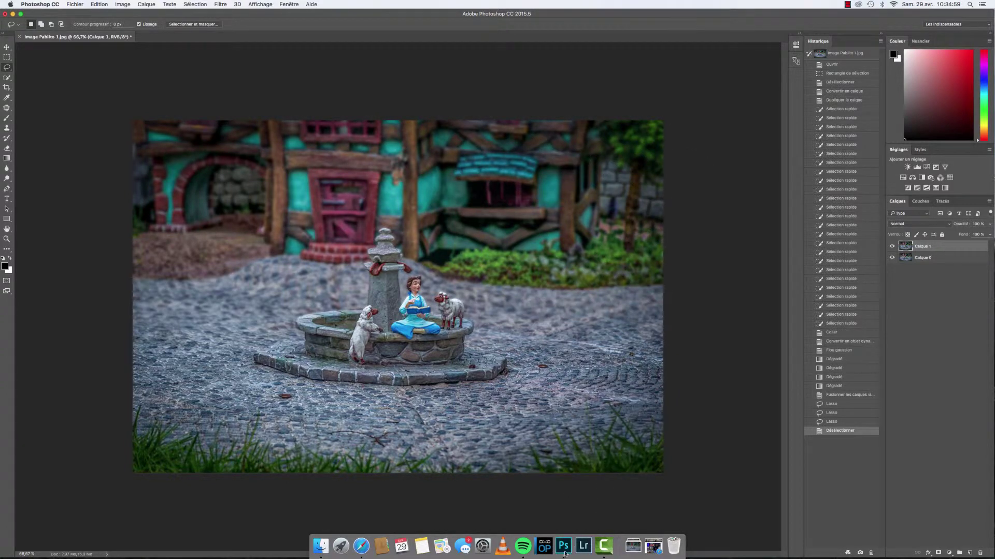
click(456, 276)
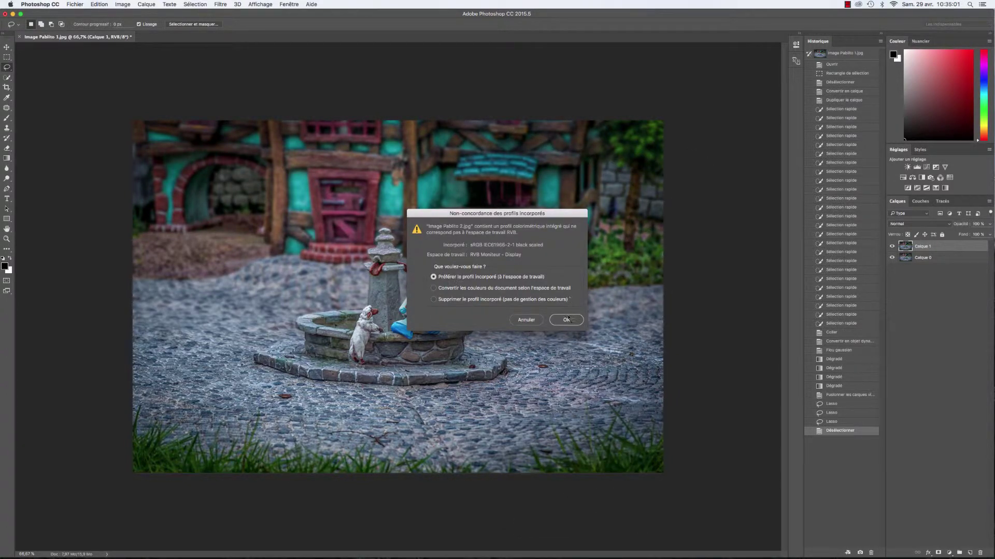
click(566, 320)
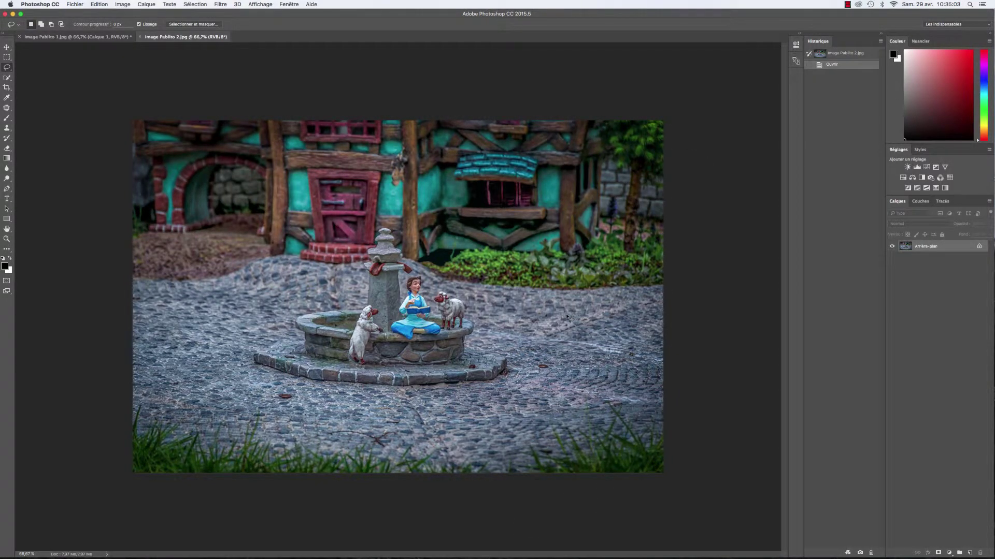
Duplicate the Arrière-plan layer as Arrière-plan copie within Image Pablito 2.jpg
right_click(975, 247)
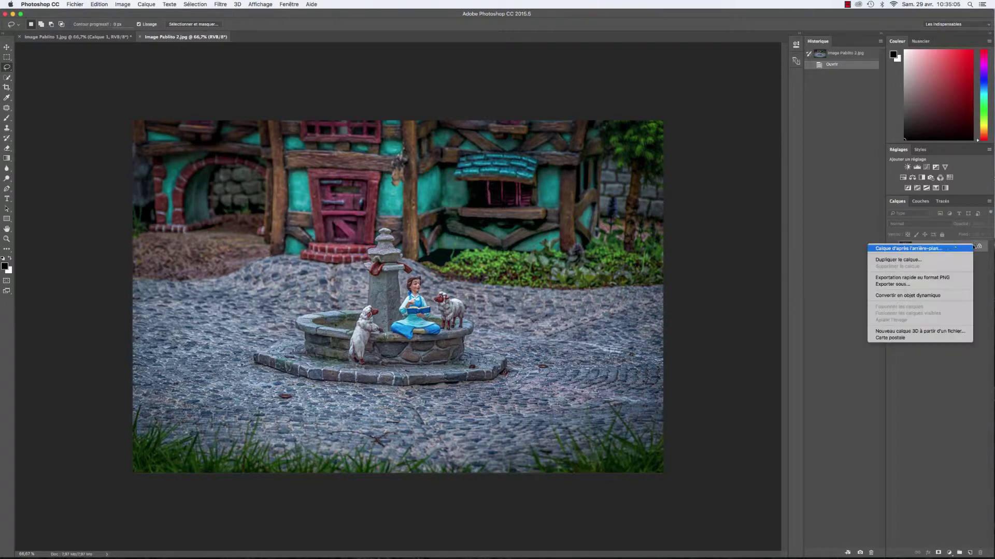
click(925, 260)
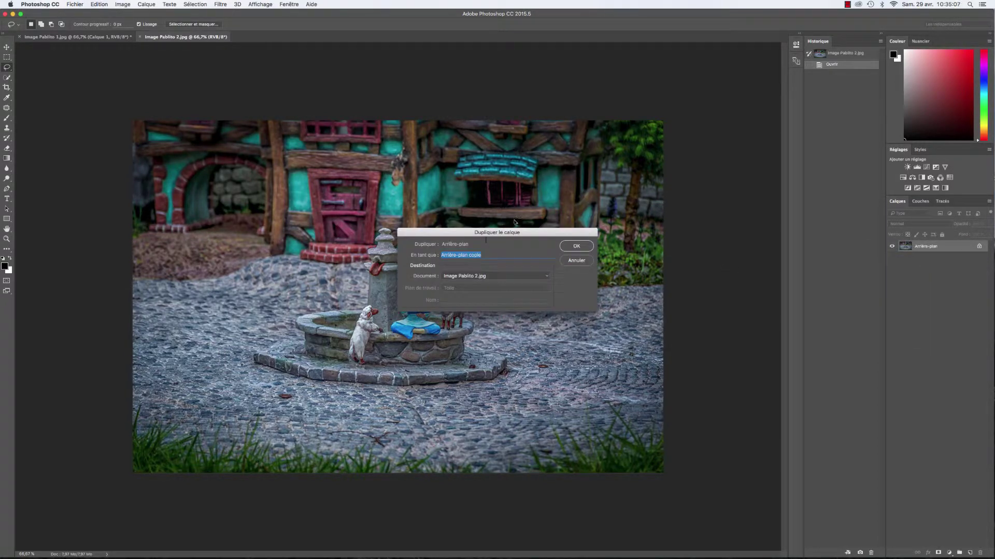
click(576, 246)
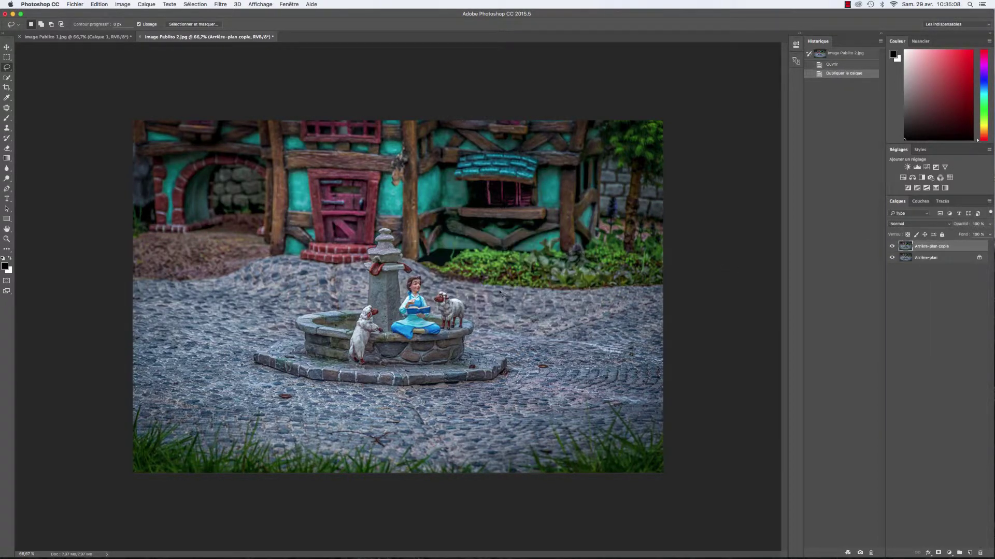
Roughly select the fountain's pillar, basin and base together with the woman and both sheep using the Quick Selection tool
click(8, 76)
key(super+plus)
key(super+plus)
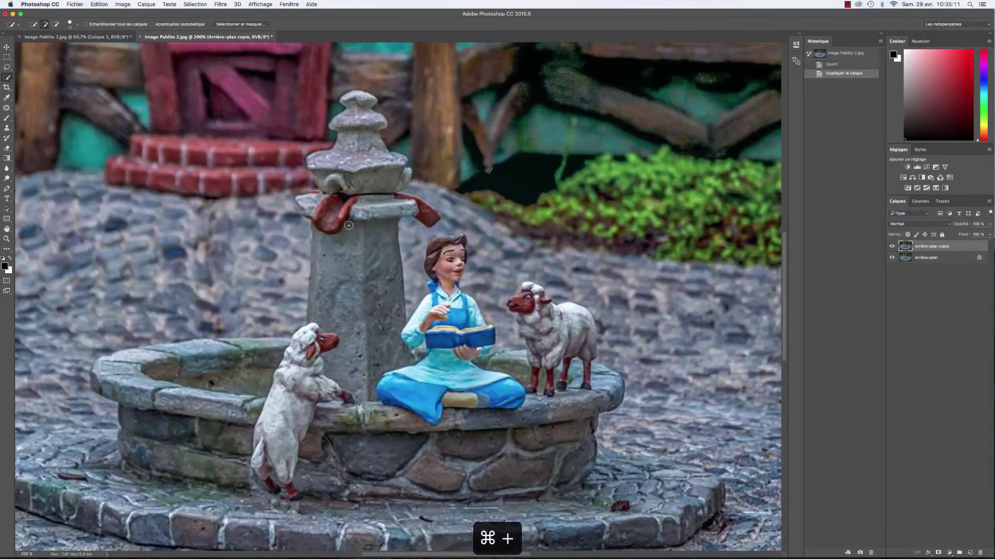
mouse_move(370, 78)
mouse_down()
mouse_move(357, 98)
mouse_move(350, 282)
mouse_move(368, 413)
mouse_up()
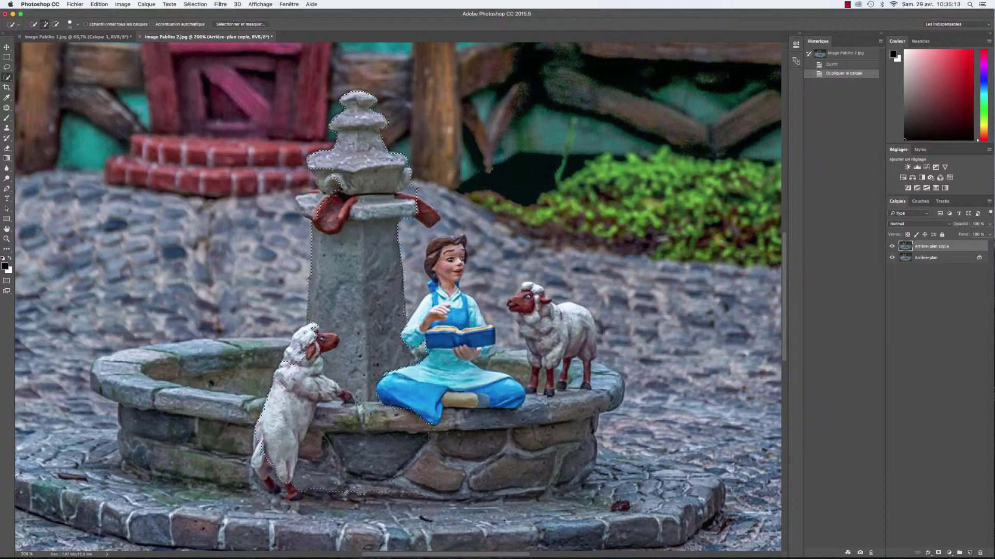
mouse_move(432, 361)
mouse_down()
mouse_move(454, 409)
mouse_move(438, 316)
mouse_move(451, 243)
mouse_up()
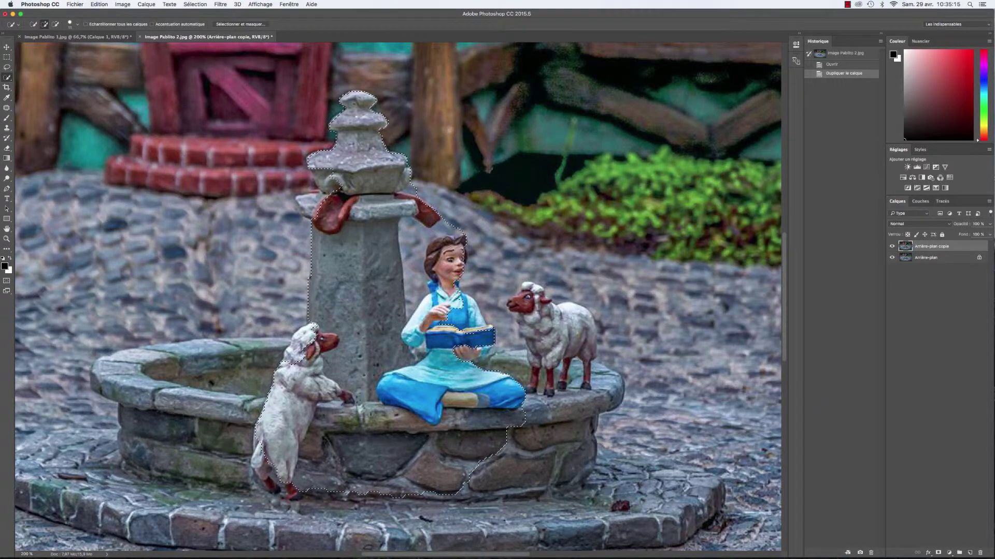
mouse_move(537, 375)
mouse_down()
mouse_move(531, 293)
mouse_move(583, 331)
mouse_move(606, 414)
mouse_move(661, 470)
mouse_move(697, 489)
mouse_move(647, 529)
mouse_move(482, 513)
mouse_move(269, 523)
mouse_move(160, 477)
mouse_move(16, 457)
mouse_move(149, 398)
mouse_move(108, 371)
mouse_move(185, 350)
mouse_move(299, 354)
mouse_move(243, 347)
mouse_up()
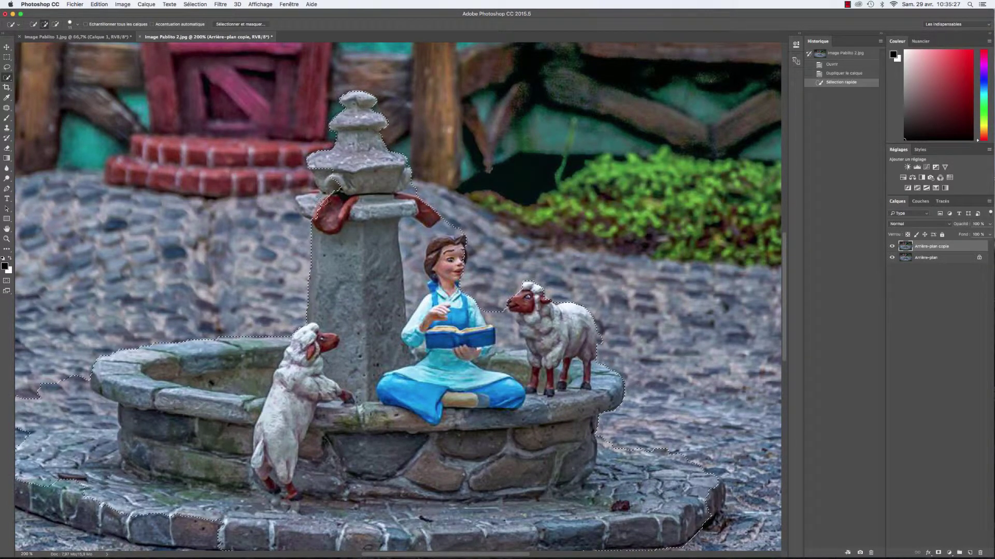
mouse_move(329, 182)
mouse_down()
mouse_move(303, 213)
mouse_move(321, 193)
mouse_move(306, 244)
mouse_move(311, 290)
mouse_up()
Refine the selection along the left end of the fountain's stone base, removing the stray cobblestones behind it
scroll(362, 253, down, 3)
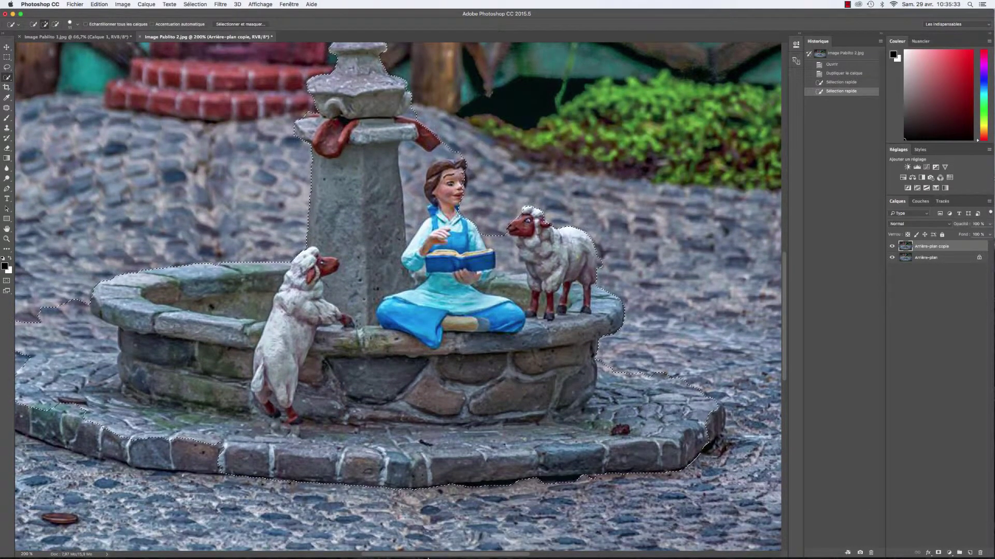
drag(434, 555, 375, 556)
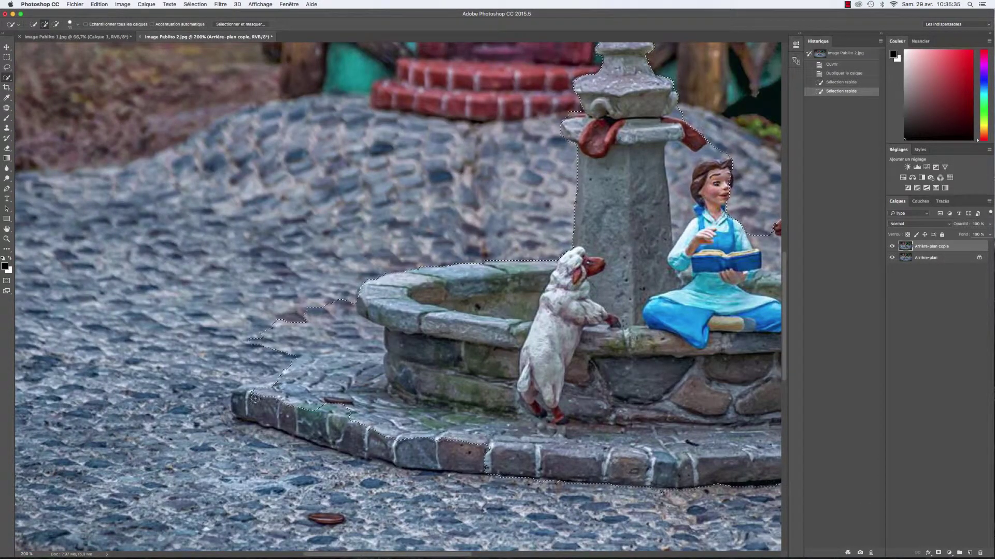
mouse_move(281, 418)
mouse_down()
mouse_move(344, 435)
mouse_move(469, 443)
mouse_up()
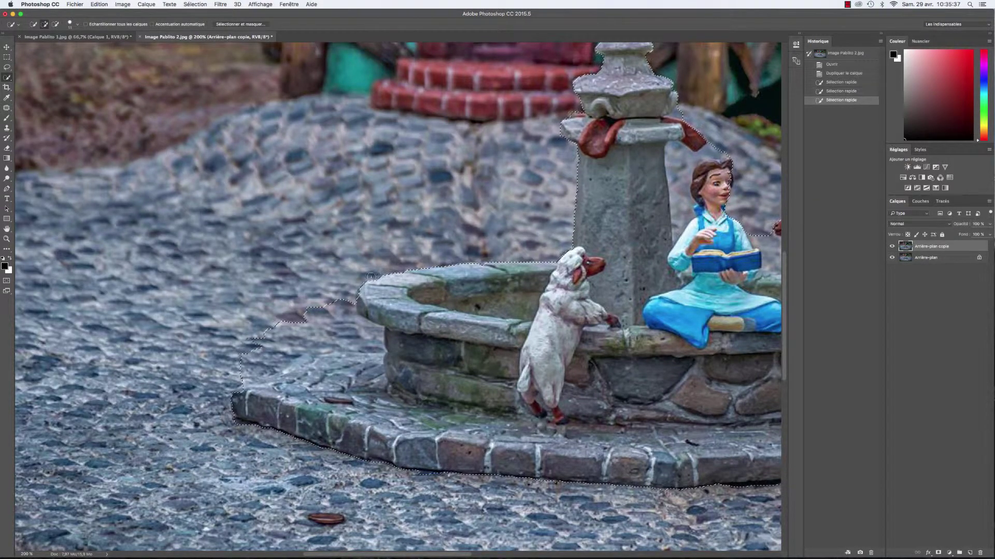
mouse_move(345, 315)
mouse_down()
mouse_move(366, 344)
mouse_move(378, 334)
mouse_move(373, 353)
mouse_move(290, 344)
mouse_move(353, 338)
mouse_move(239, 380)
mouse_move(262, 344)
mouse_move(304, 338)
mouse_move(363, 356)
mouse_up()
drag(260, 385, 298, 360)
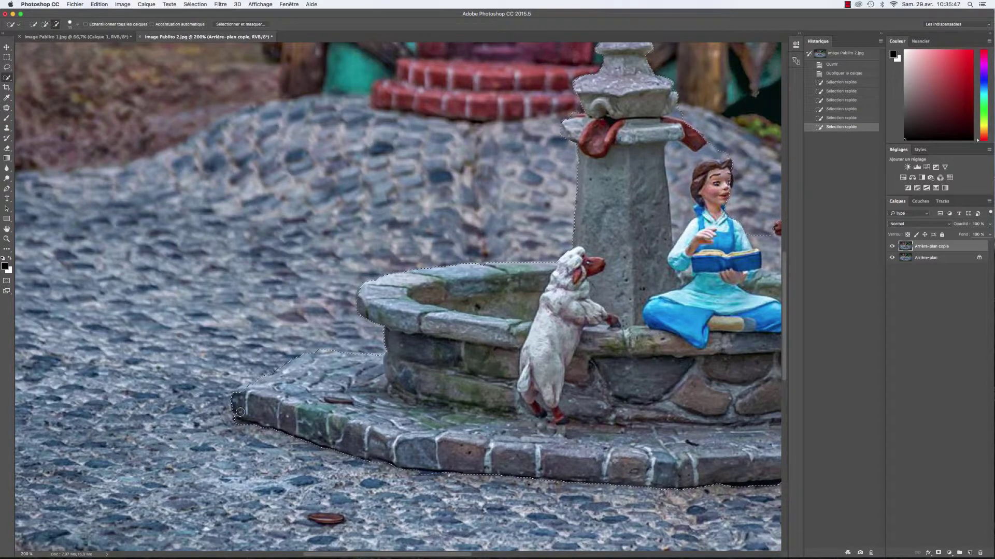
drag(239, 427, 267, 430)
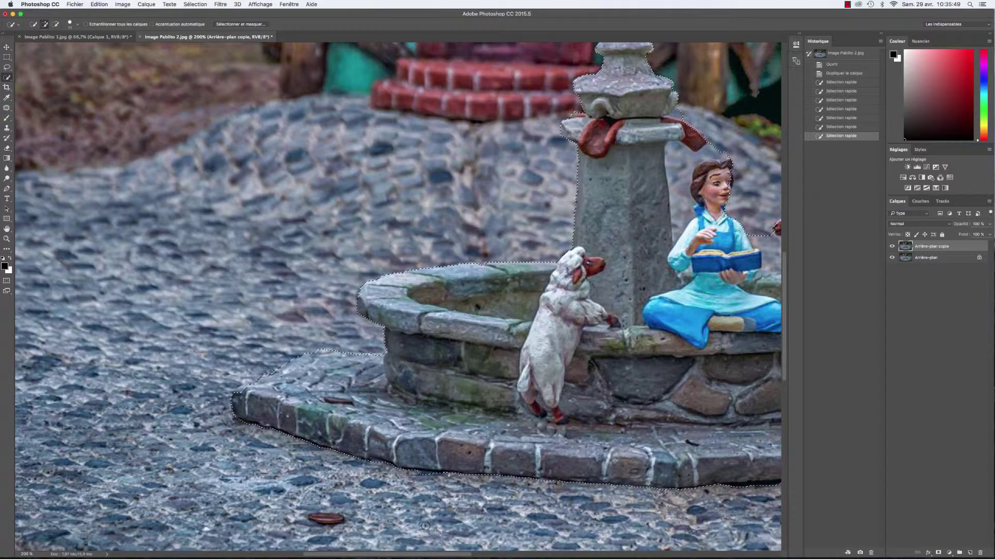
Refine the selection along the right part of the stone base, subtracting the excess cobblestones below and behind its edge
mouse_move(429, 557)
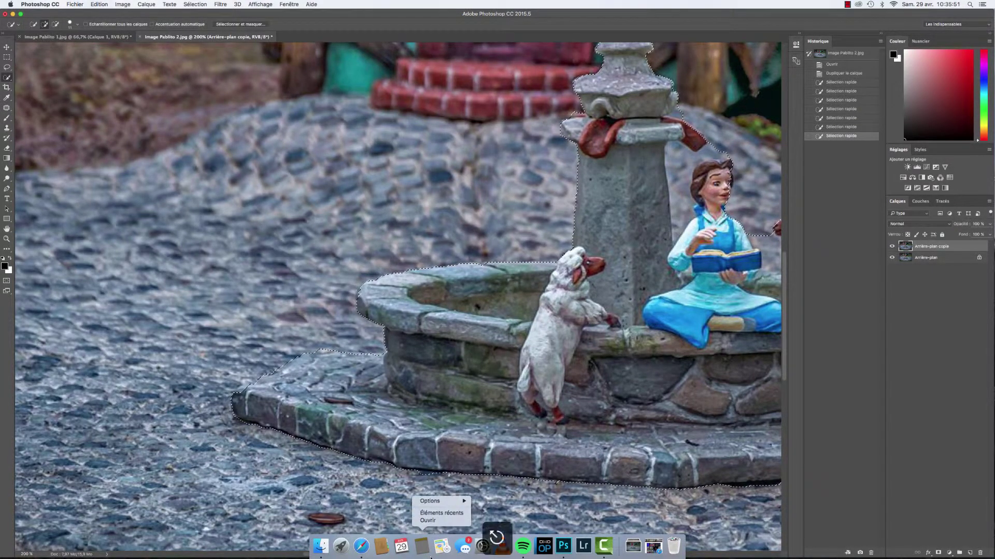
key(XF86MonBrightnessUp)
scroll(536, 549, right, 10)
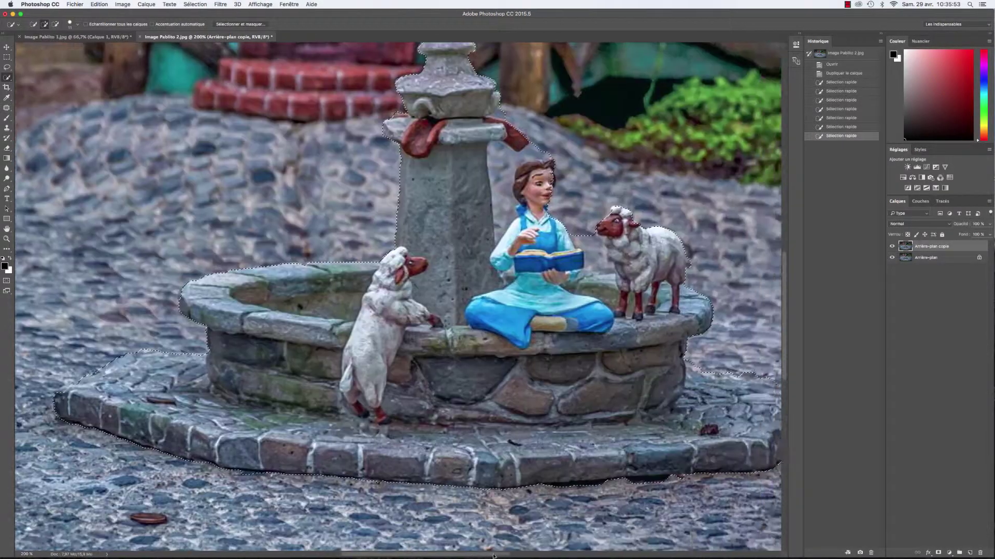
drag(594, 414, 583, 429)
key(alt)
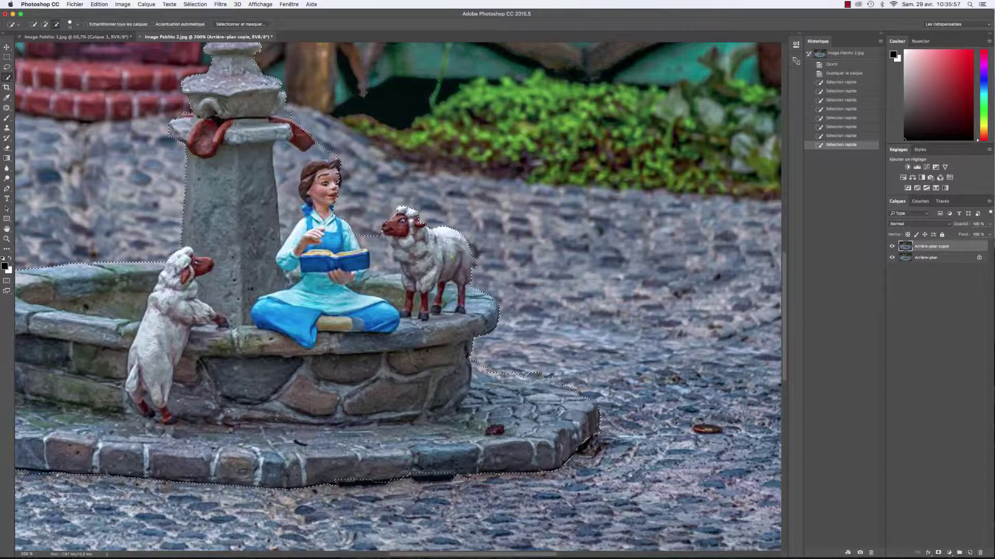
alt+click(362, 483)
drag(496, 386, 484, 363)
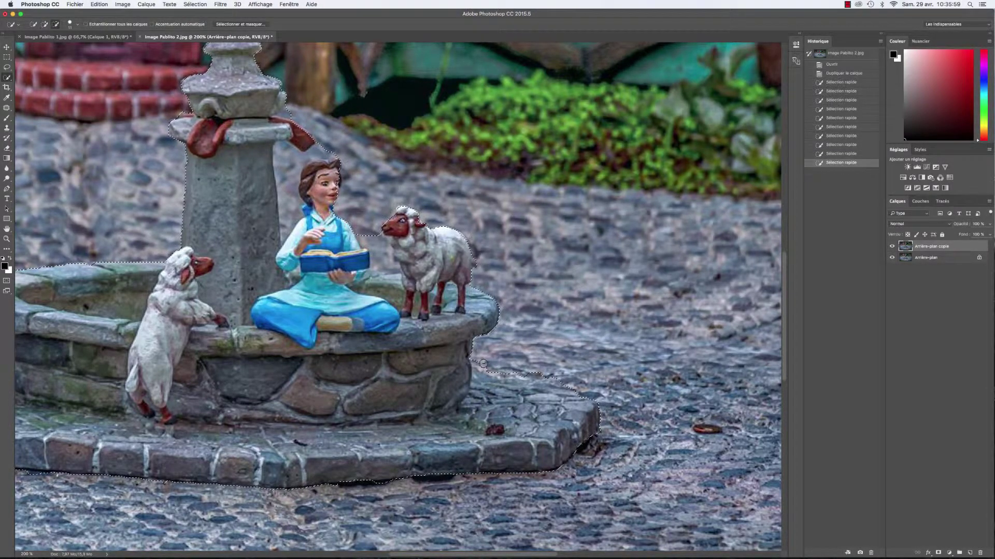
alt+click(537, 370)
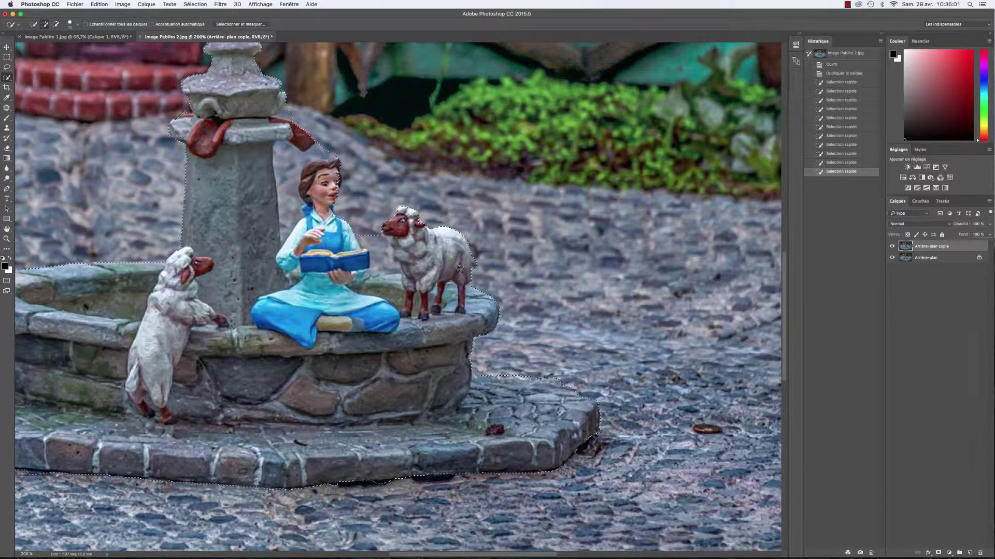
Subtract the paving between the woman and the right sheep and beside her head, keeping her hair selected
key(alt)
alt+click(383, 259)
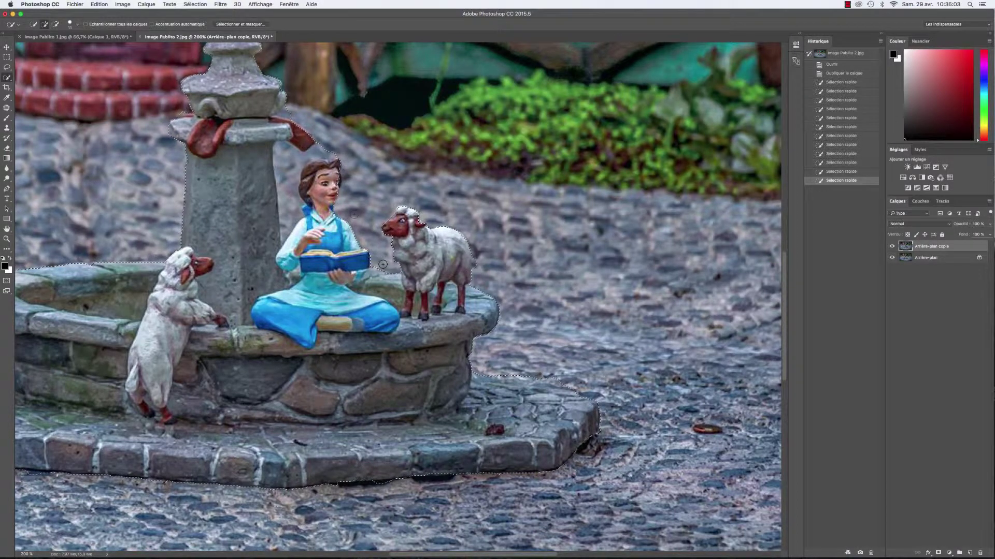
key(alt)
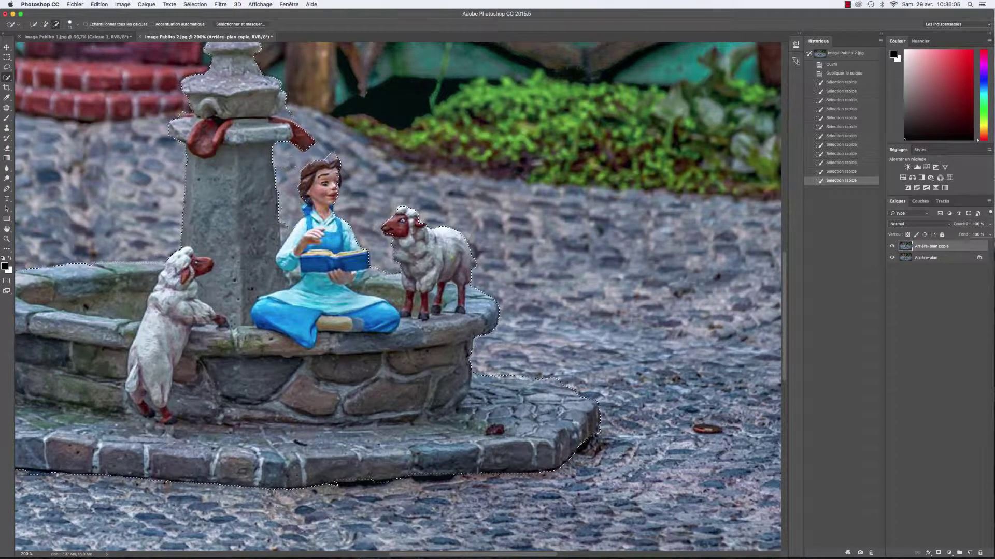
alt+click(298, 195)
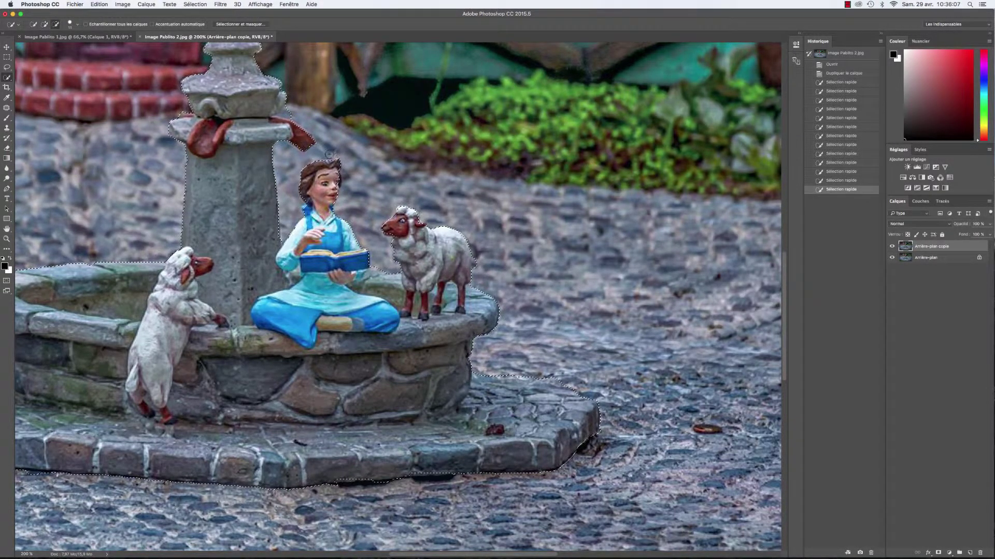
alt+click(305, 189)
click(308, 185)
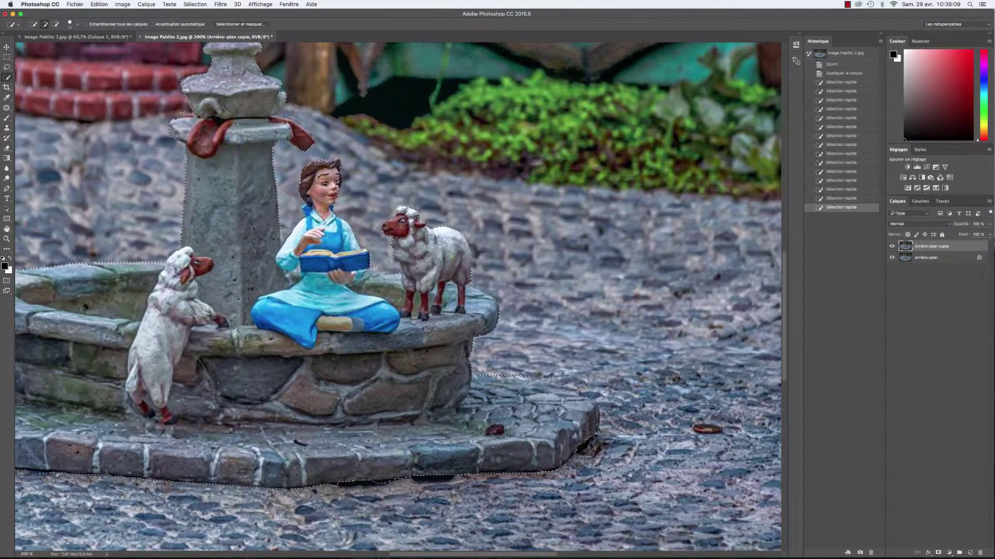
Clean up the selection around the pillar's upper ledge and its red ornaments, trimming the background on both sides
key(alt)
alt+click(286, 112)
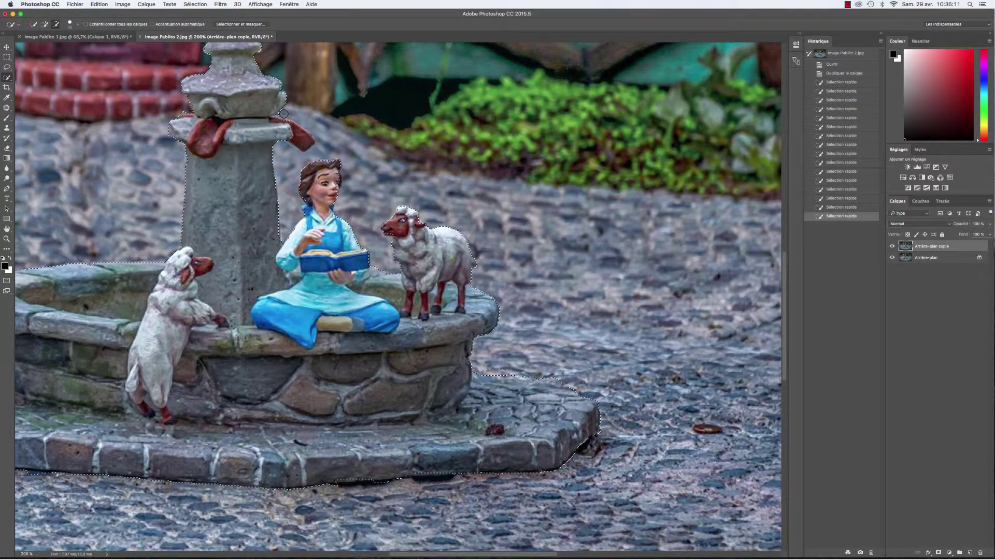
click(293, 129)
click(299, 145)
key(alt)
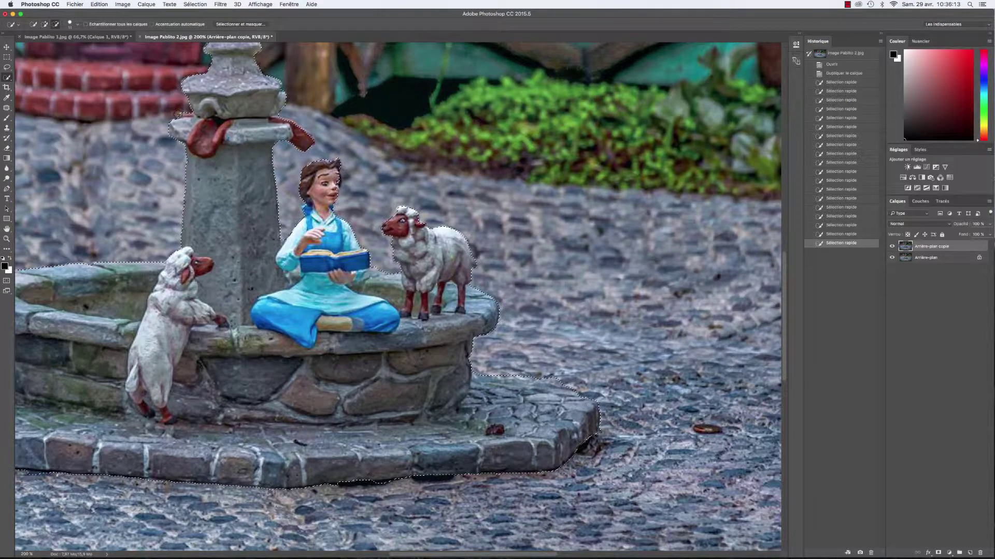
alt+click(184, 112)
alt+click(188, 114)
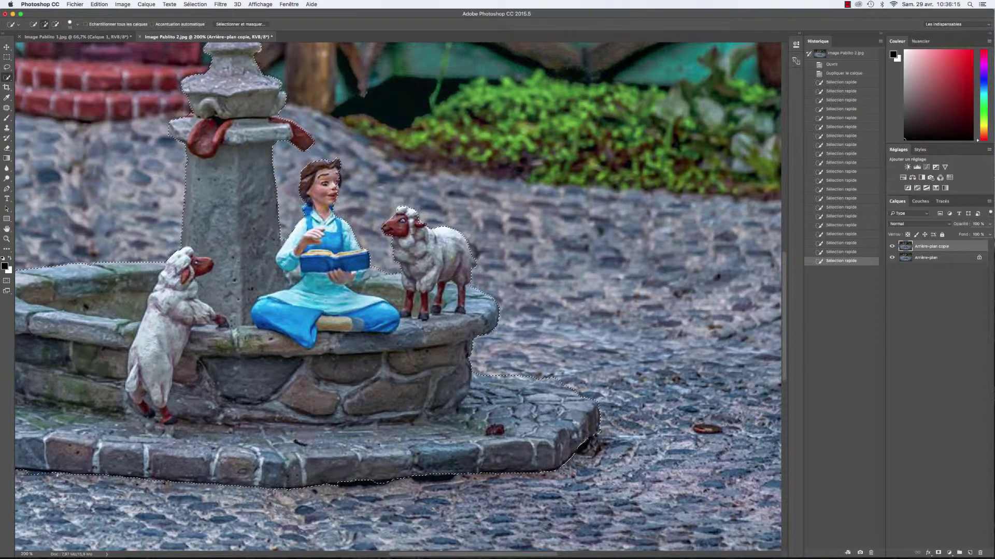
Add the right sheep's head to the selection and trim the excess paving around it
drag(402, 210, 394, 228)
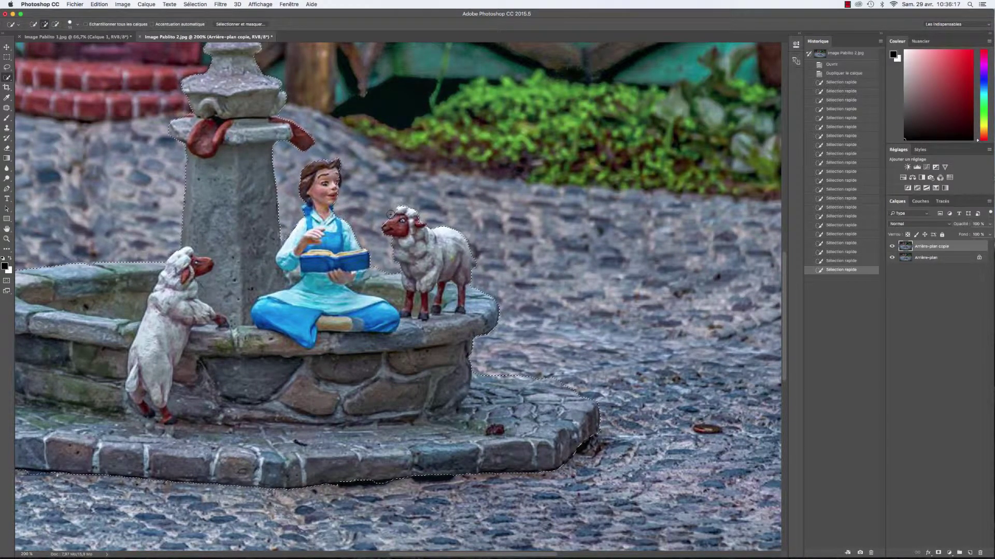
alt+click(390, 214)
alt+click(392, 214)
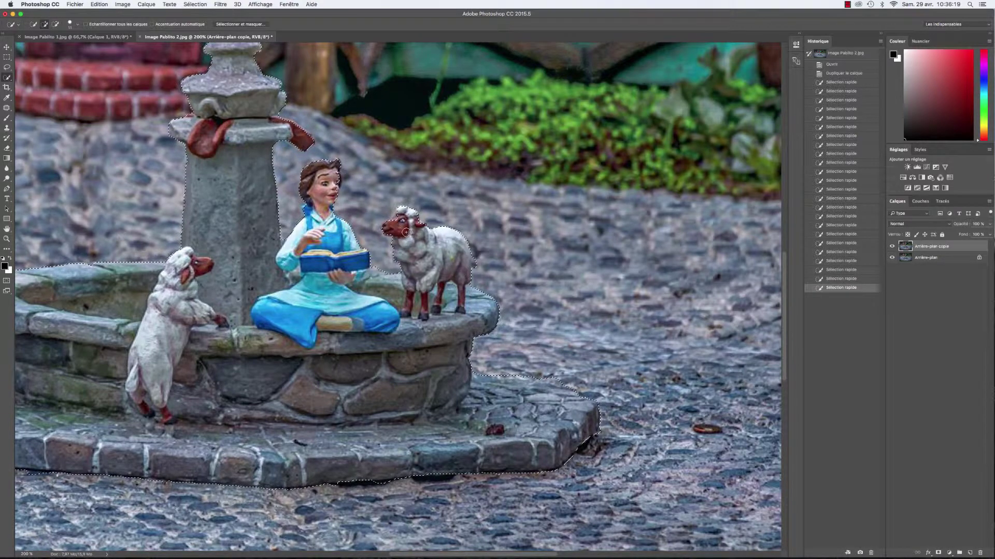
alt+click(396, 218)
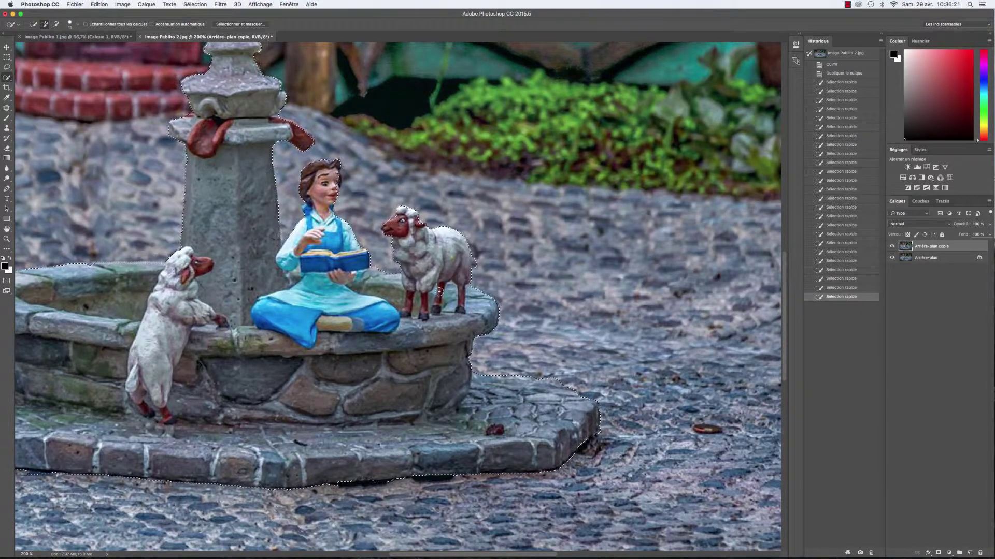
Copy the selected fountain and figurines onto a new layer, then hide and reshow the two background layers to check the cut-out
key(super+c)
key(super+v)
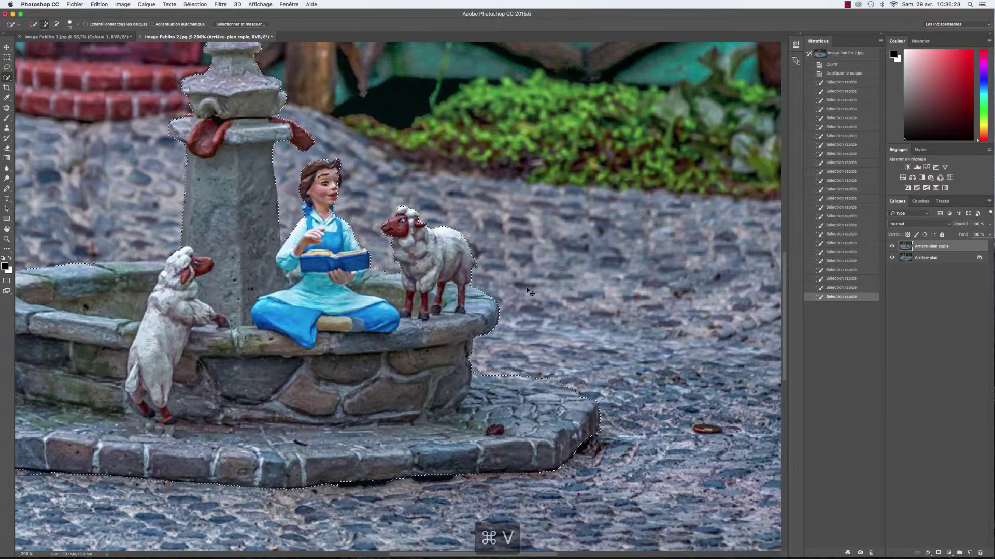
key(super+minus)
key(super+minus)
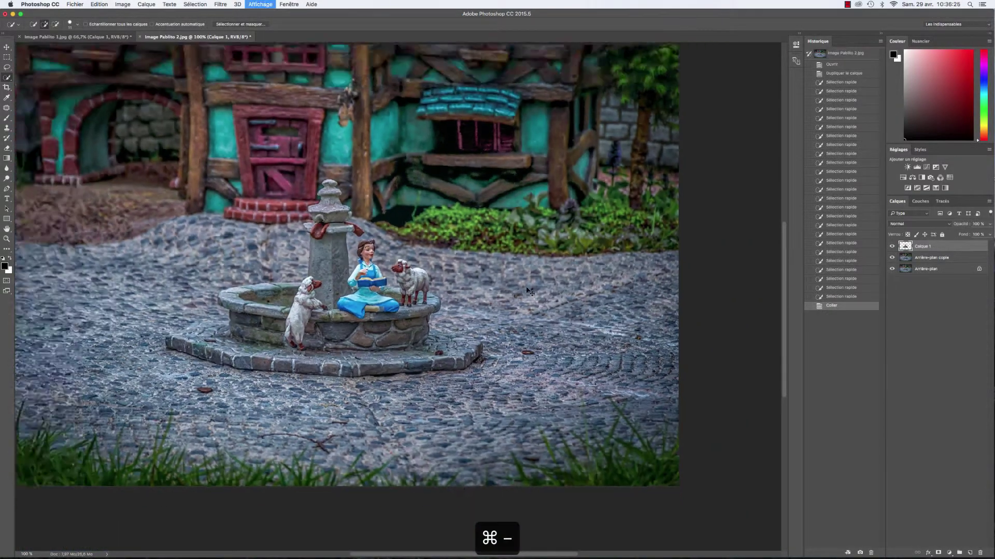
drag(891, 259, 892, 268)
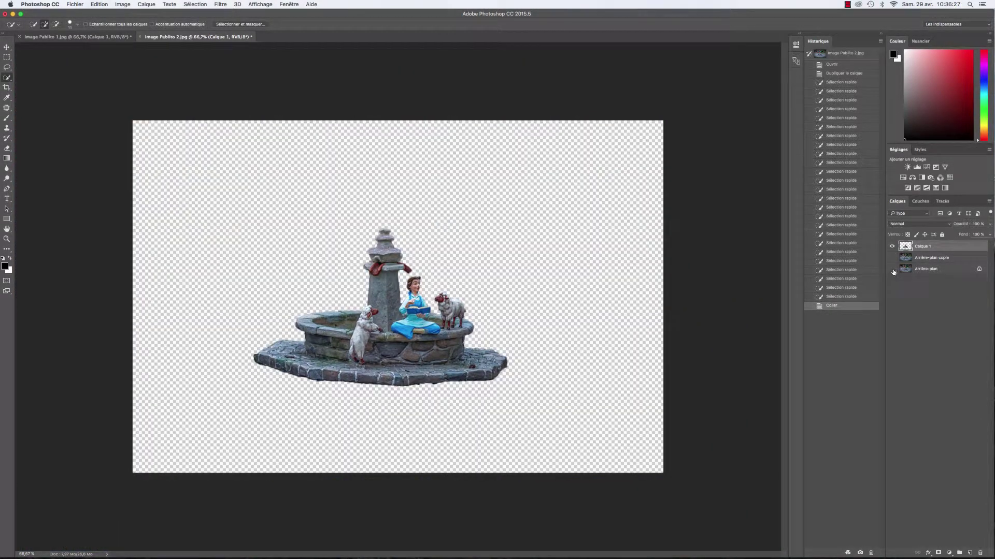
click(892, 269)
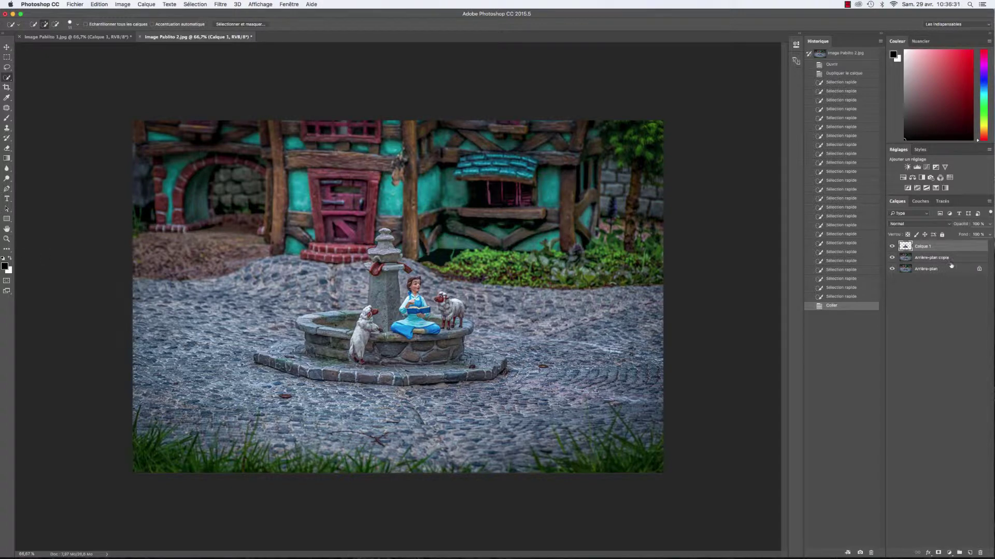
Hide Calque 1, then enter Quick Mask mode on the Arrière-plan copie layer and choose the Gradient tool with the reflected style
click(944, 258)
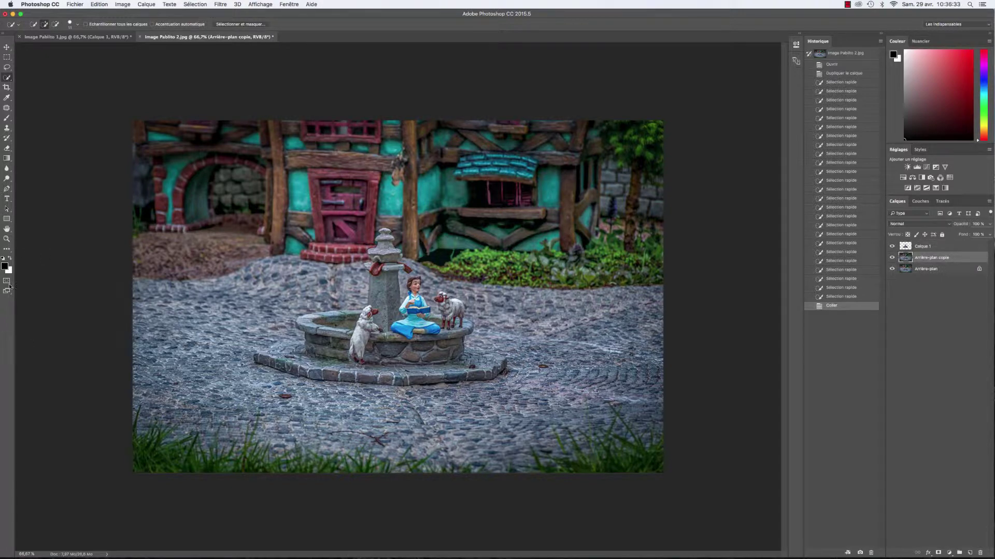
click(892, 247)
click(6, 282)
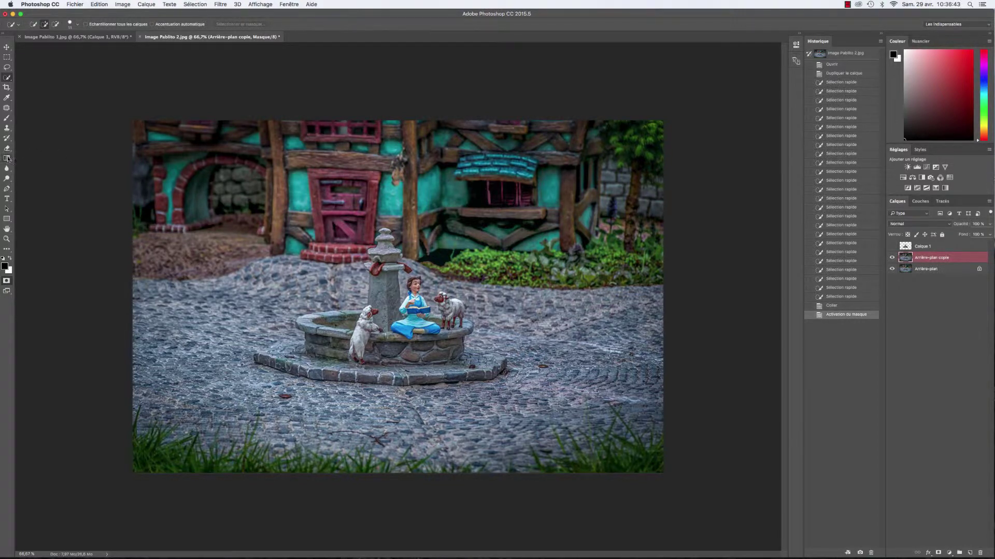
click(7, 158)
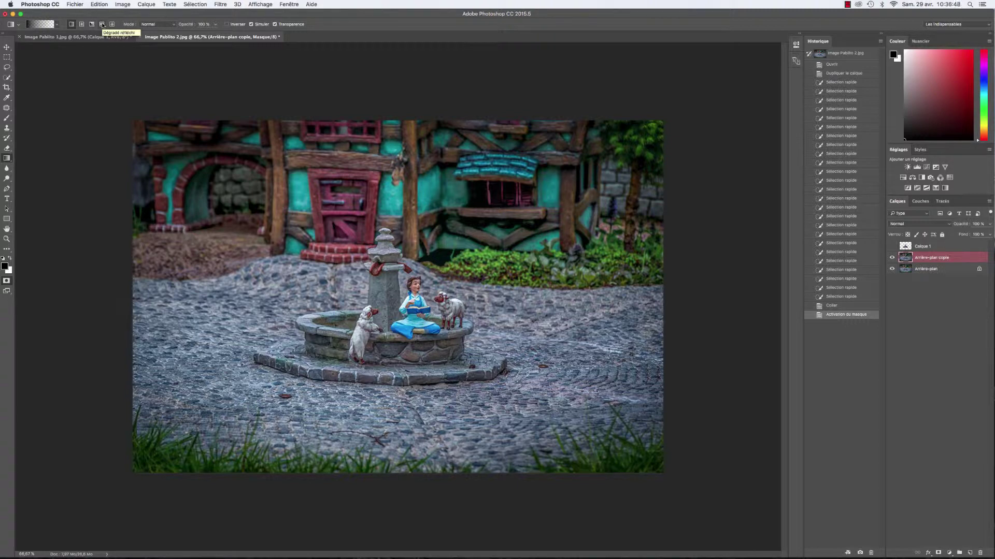
click(102, 25)
drag(387, 310, 388, 394)
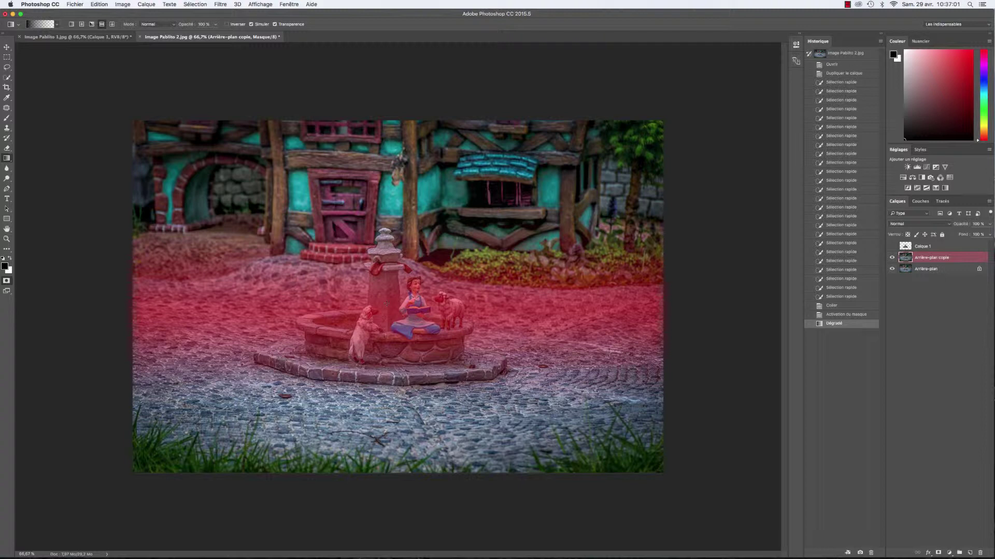
drag(386, 305, 387, 425)
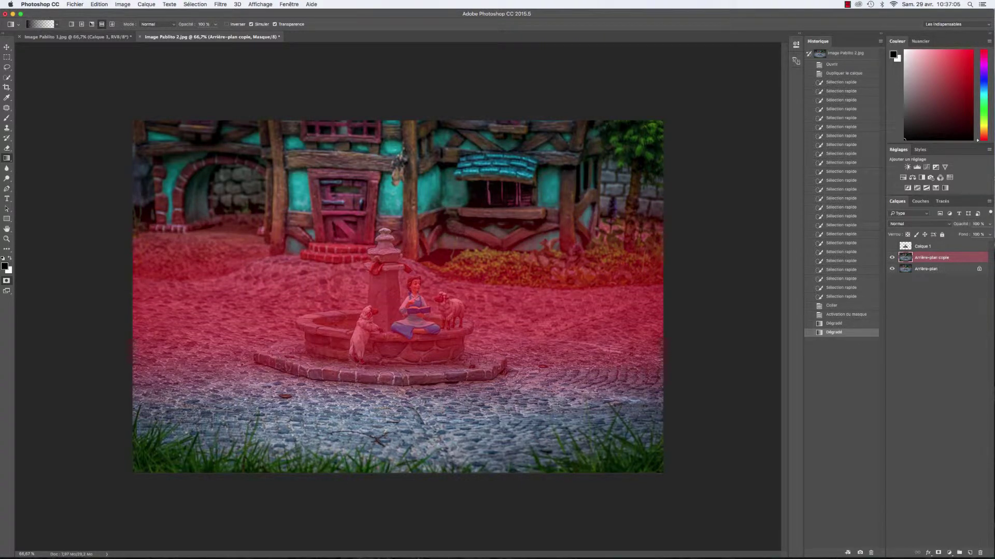
drag(387, 344, 387, 388)
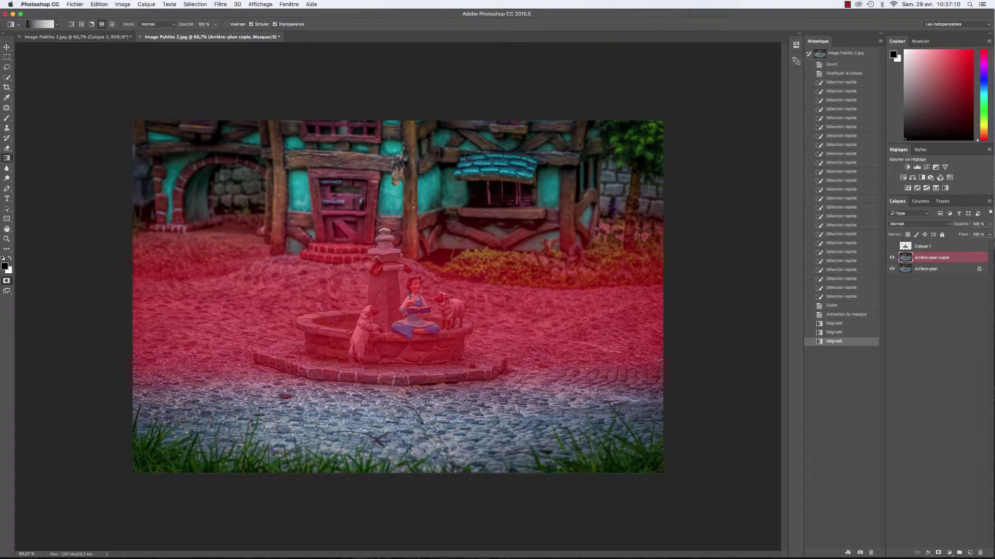
drag(389, 345, 389, 381)
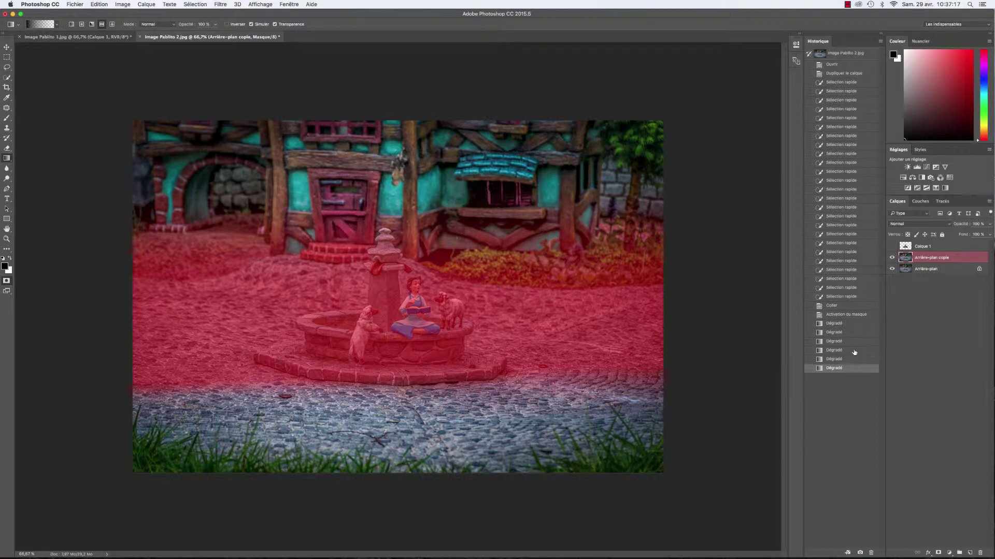
click(854, 342)
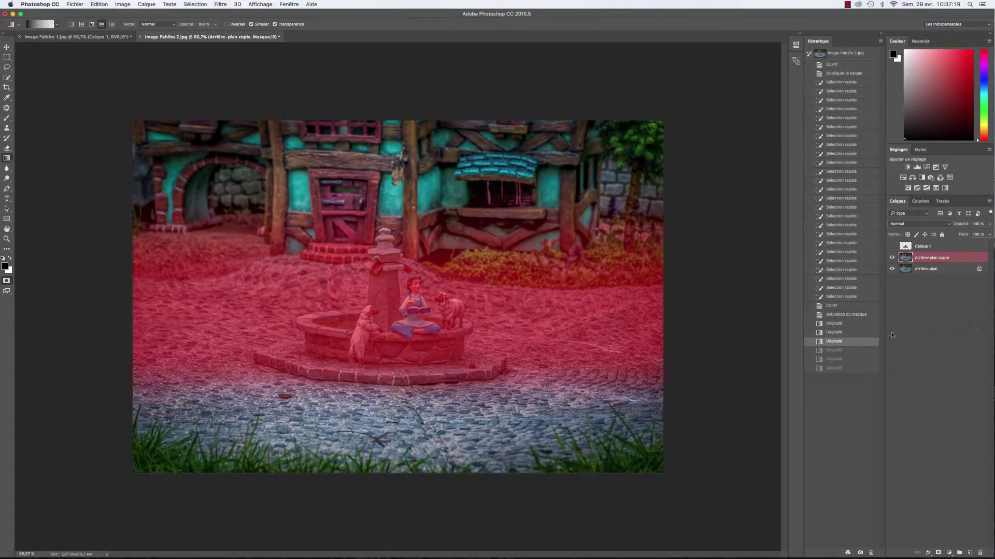
click(855, 314)
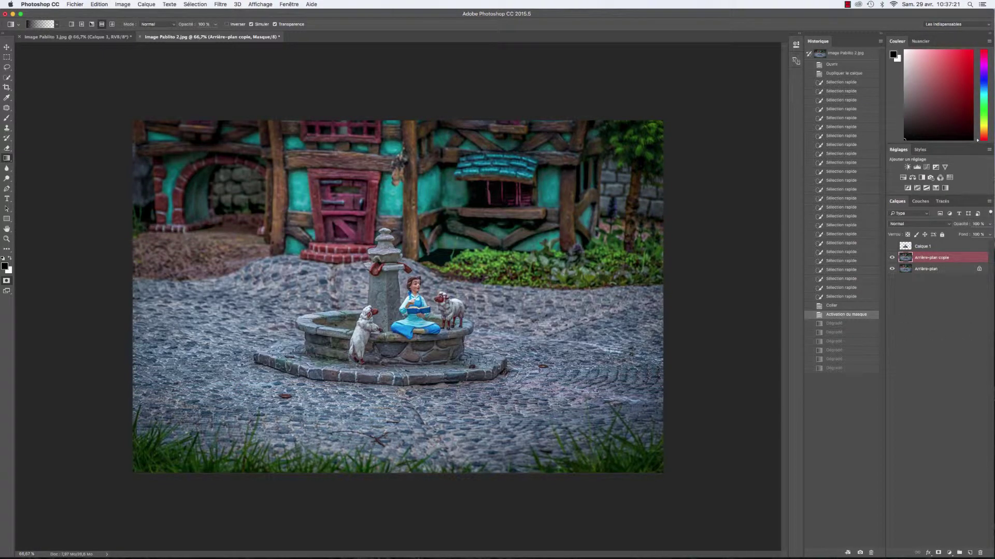
Mask the fountain band with three overlapping vertical reflected gradients from the fountain down to the foreground paving, then convert the mask to a selection
drag(387, 306, 389, 422)
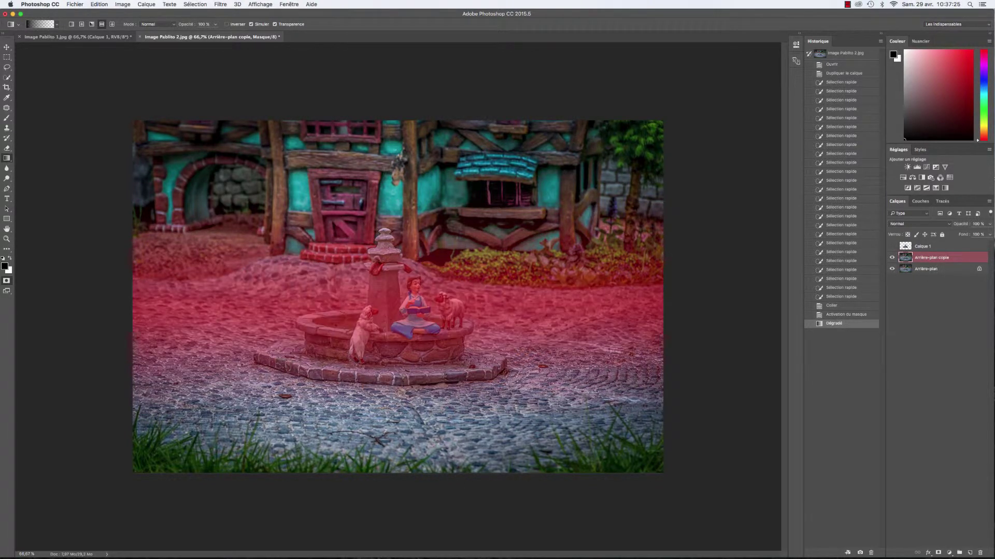
drag(387, 318, 386, 436)
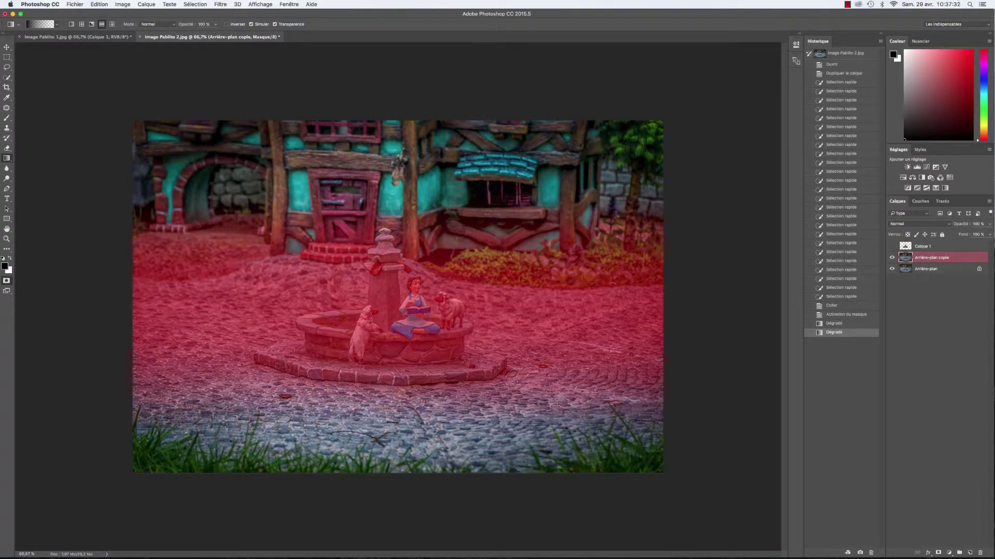
drag(388, 328, 390, 440)
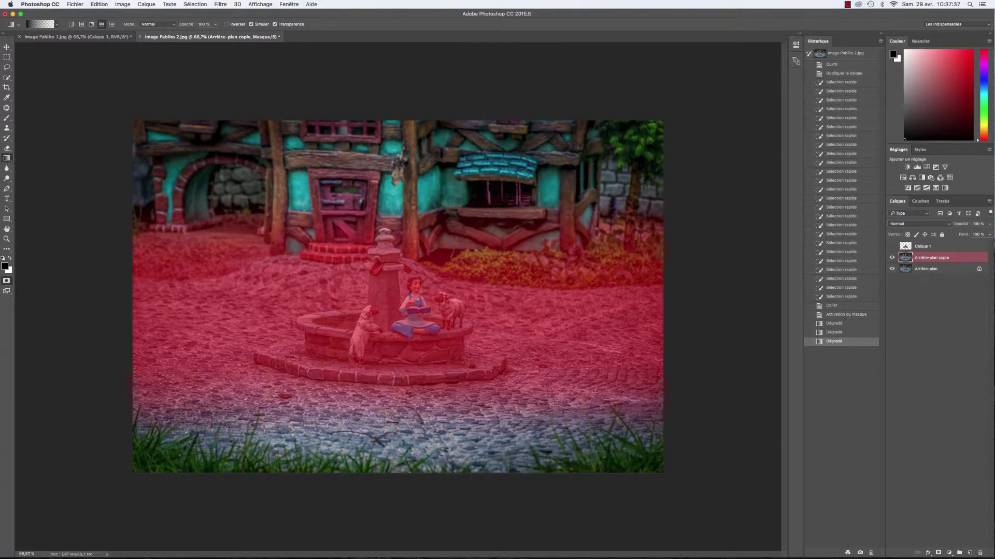
click(6, 281)
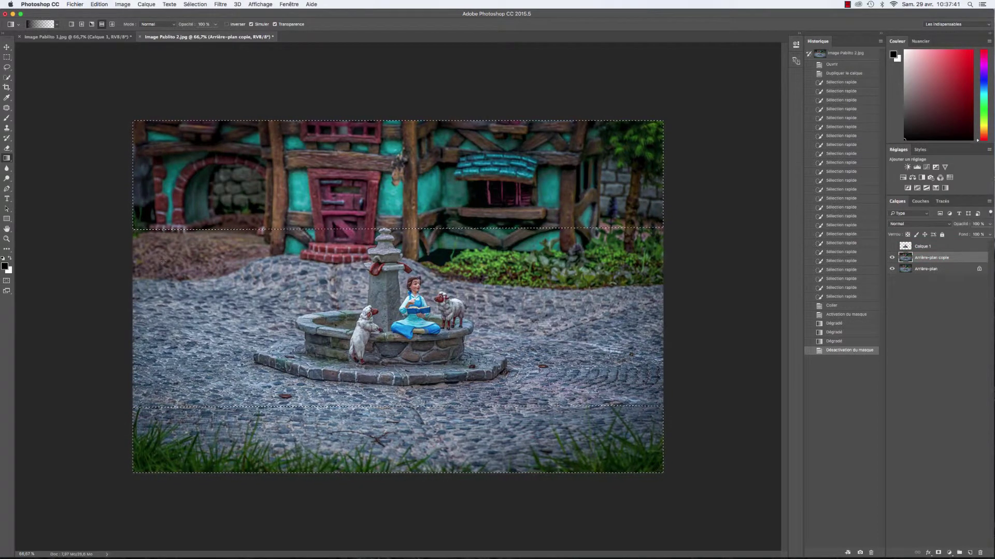
Open the Lens Blur filter for the selected upper and lower parts of the Arrière-plan copie layer
click(220, 4)
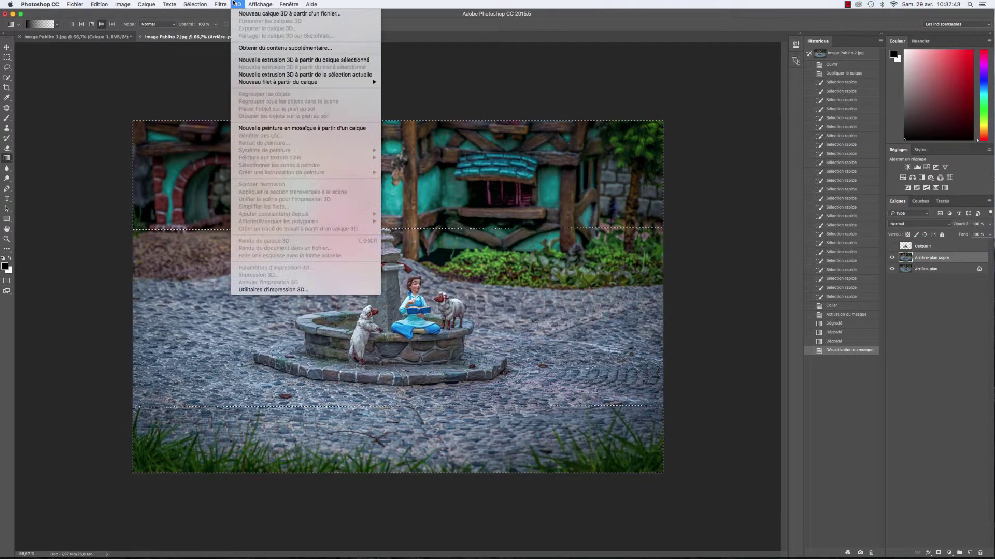
mouse_move(233, 119)
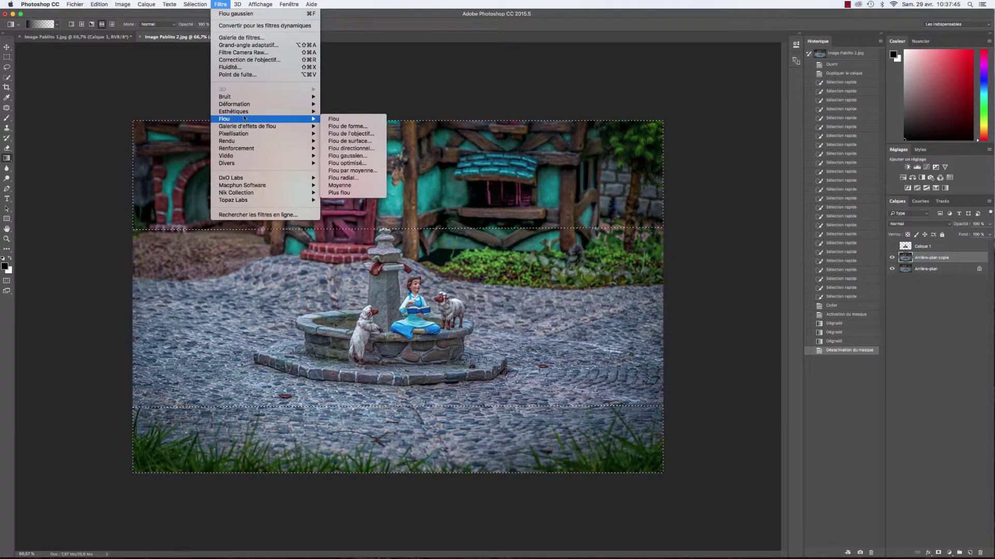
click(357, 134)
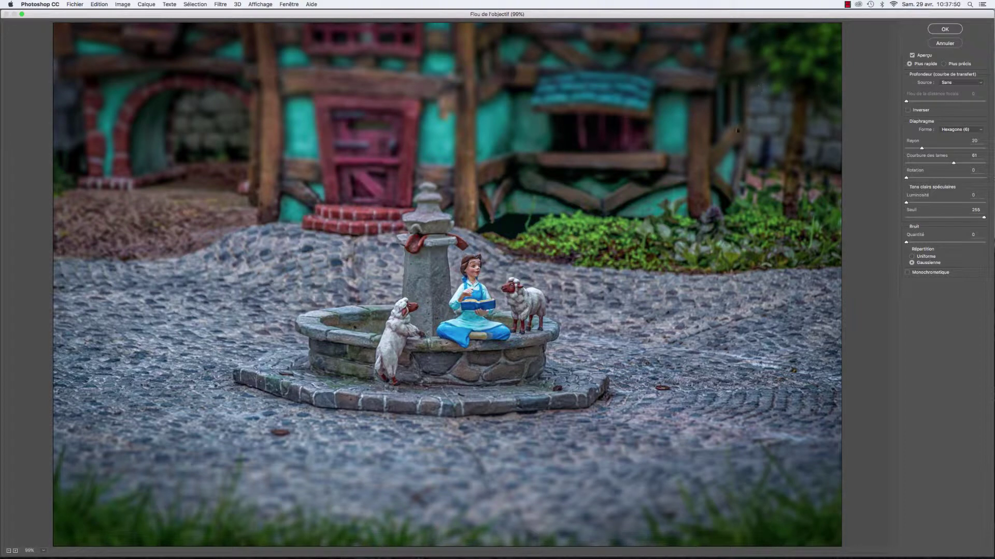
Try a much stronger lens blur by raising the radius to 57
click(922, 149)
key(shift+Up)
key(shift+Up)
key(shift+Up)
key(Up)
key(Up)
key(Up)
key(Up)
key(Up)
key(Up)
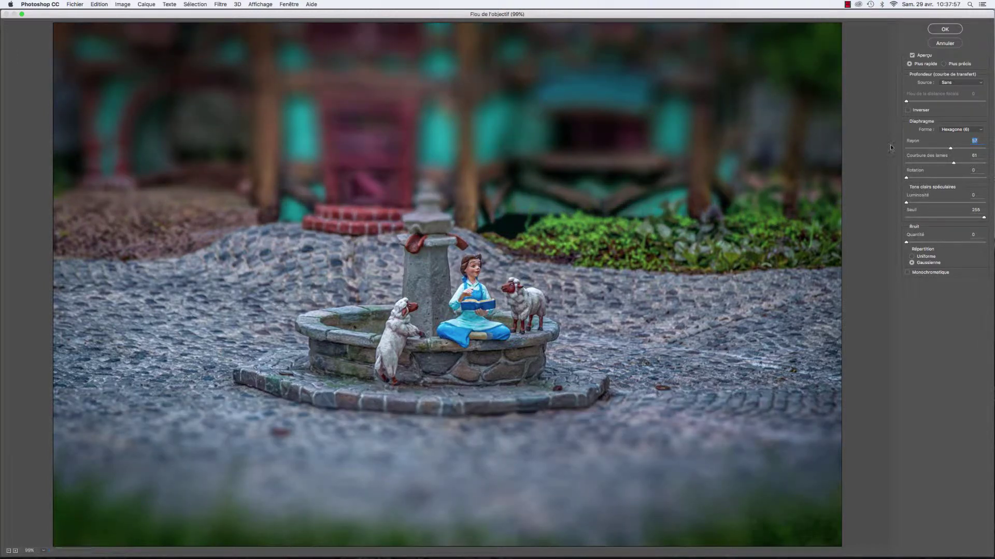
Set the blur radius to 24, the blade curvature to 59 and the rotation to 90, and apply the lens blur
click(925, 150)
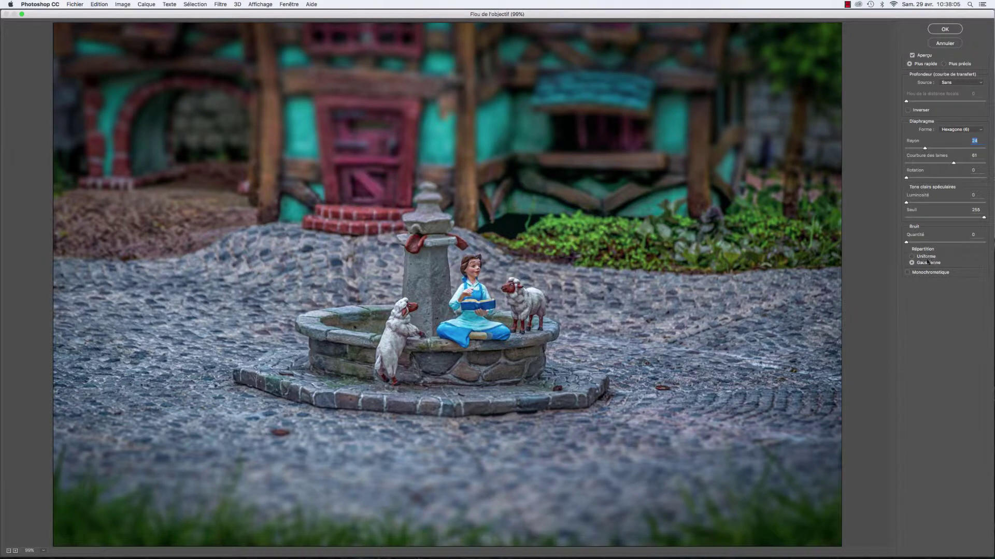
drag(953, 163, 961, 163)
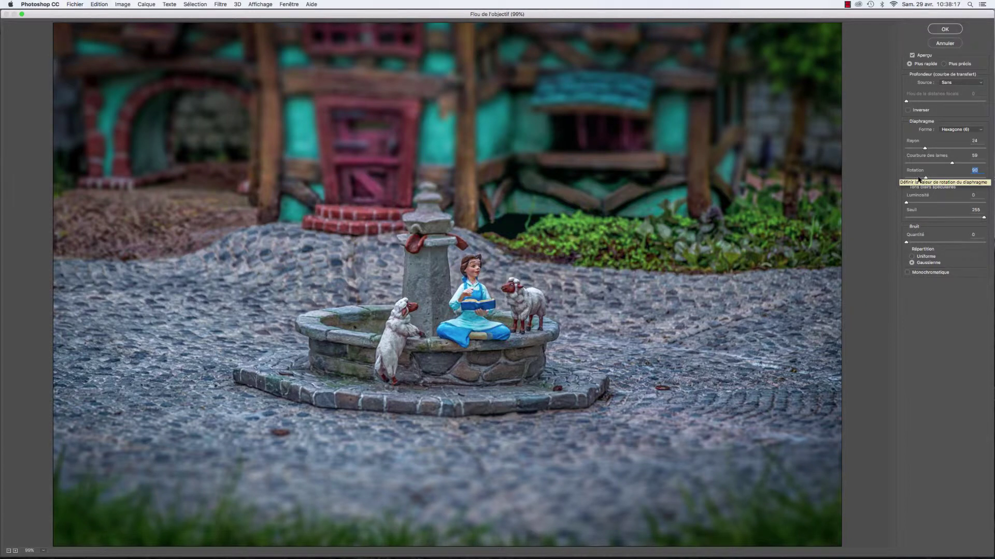
click(945, 30)
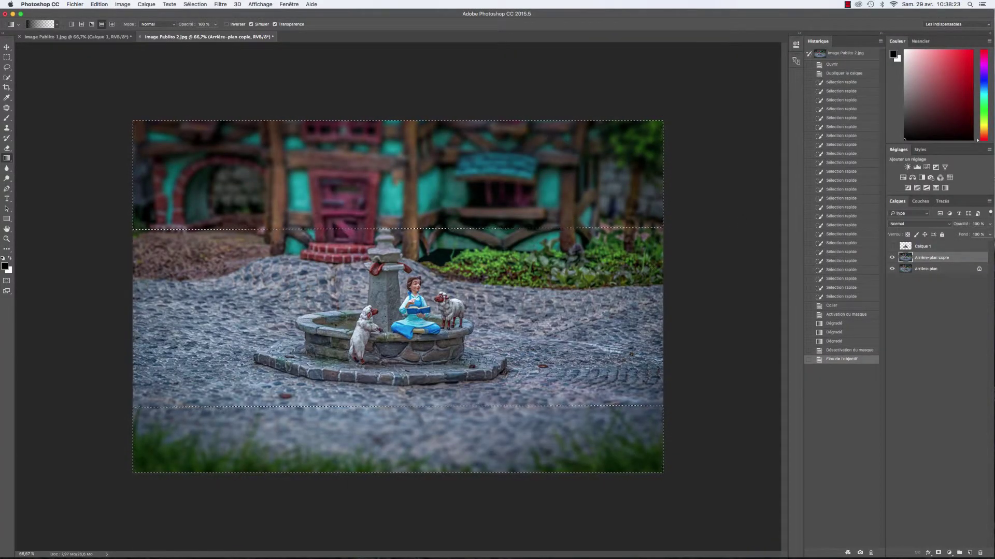
Inspect the blurred photo at 100% and deselect the blurred regions
key(super+plus)
key(super+plus)
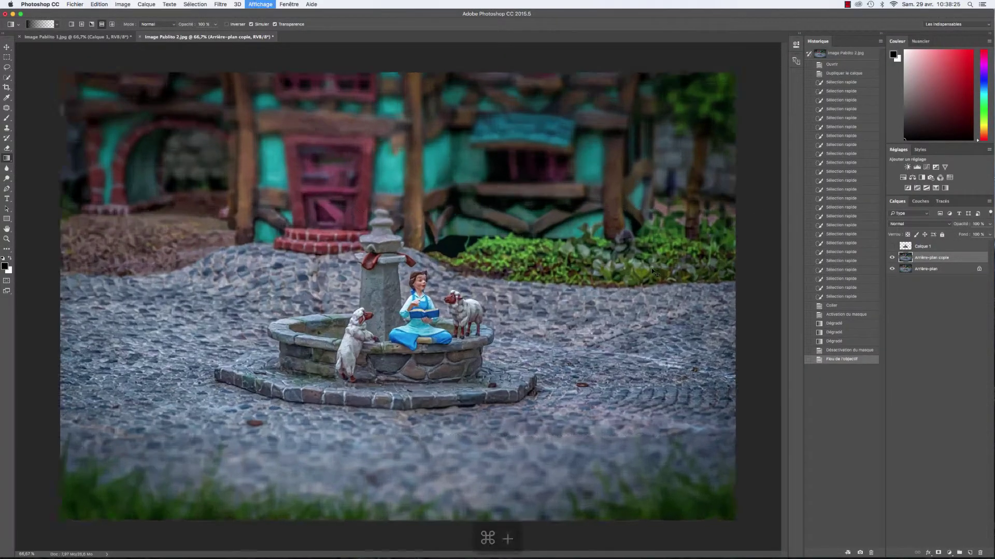
key(super+minus)
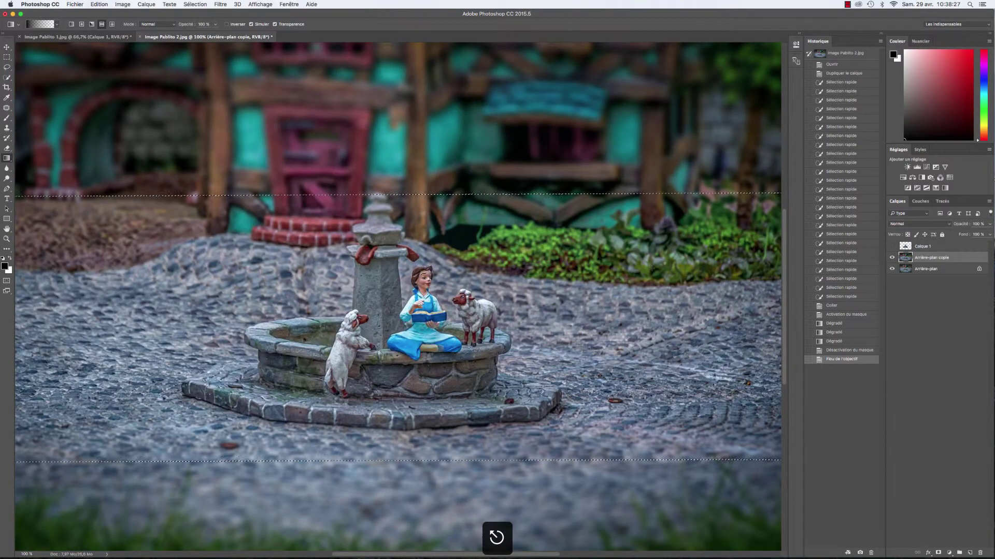
key(super+d)
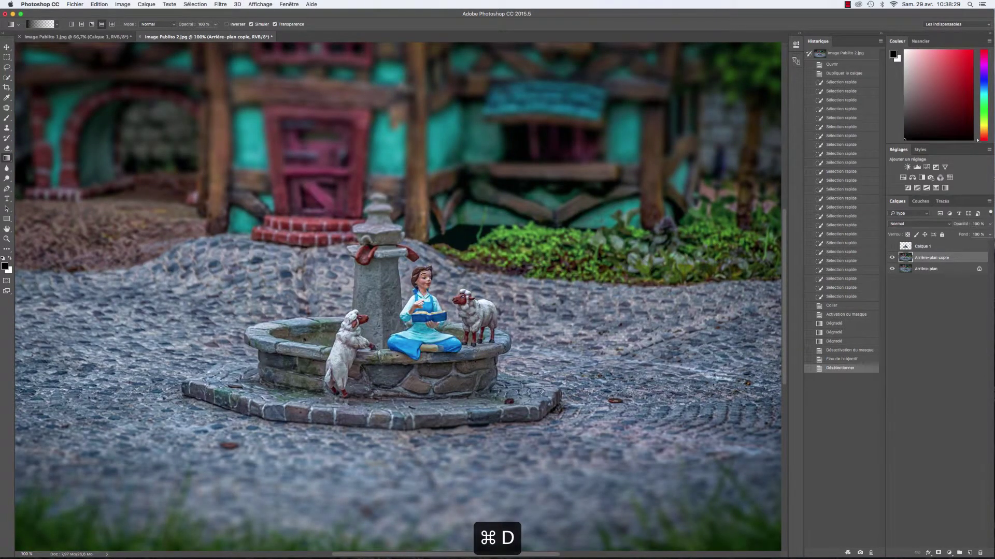
Outline areas around the pillar's top and the front of the fountain base with the Lasso to point out the blur transition
key(l)
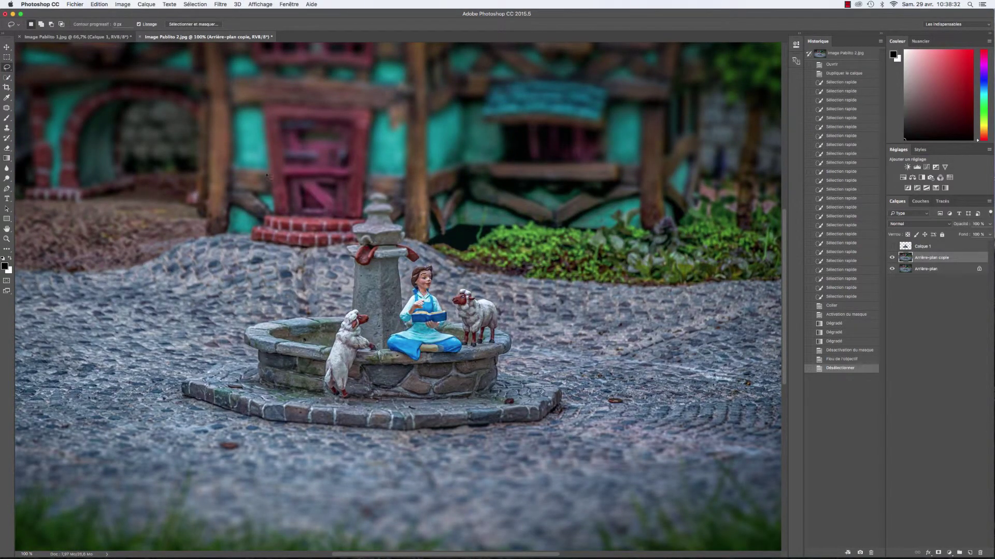
mouse_move(402, 188)
mouse_down()
mouse_move(363, 182)
mouse_move(339, 218)
mouse_move(347, 244)
mouse_move(400, 181)
mouse_up()
mouse_move(355, 405)
mouse_down()
mouse_move(270, 400)
mouse_move(182, 374)
mouse_move(225, 431)
mouse_move(331, 440)
mouse_move(559, 415)
mouse_move(559, 407)
mouse_move(394, 407)
mouse_move(437, 428)
mouse_move(373, 396)
mouse_up()
click(395, 408)
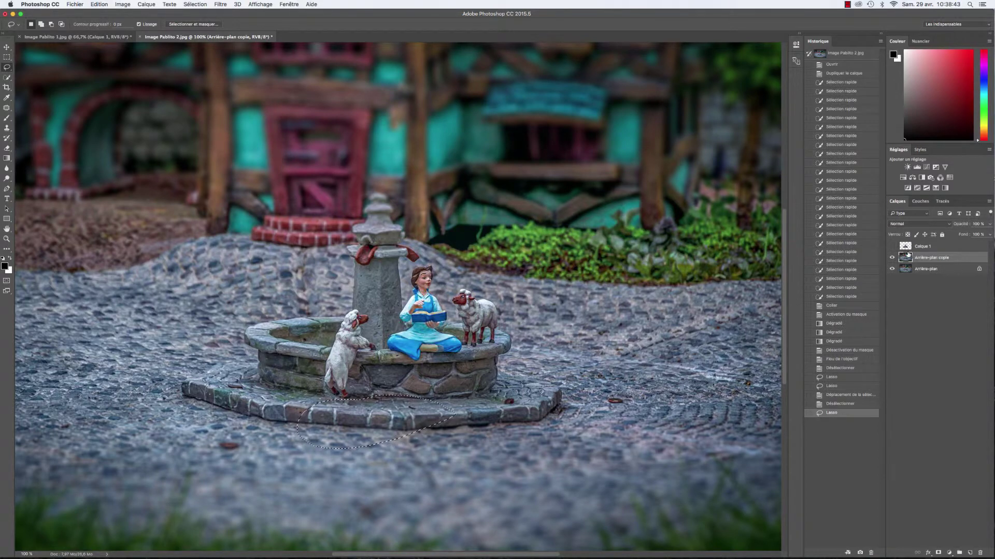
Show the Calque 1 cut-out again, clear the lasso selection and view the whole photo
click(892, 247)
key(super+d)
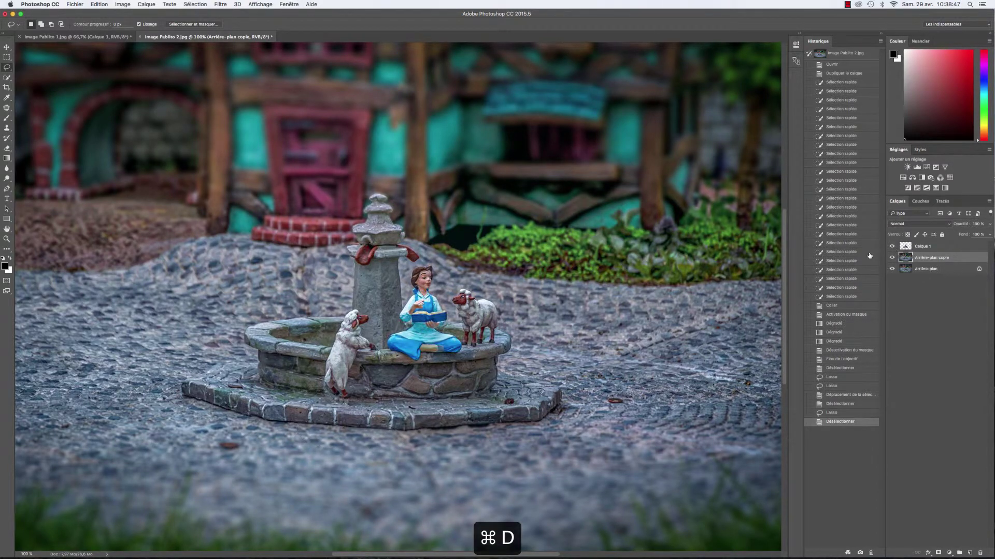
key(super+minus)
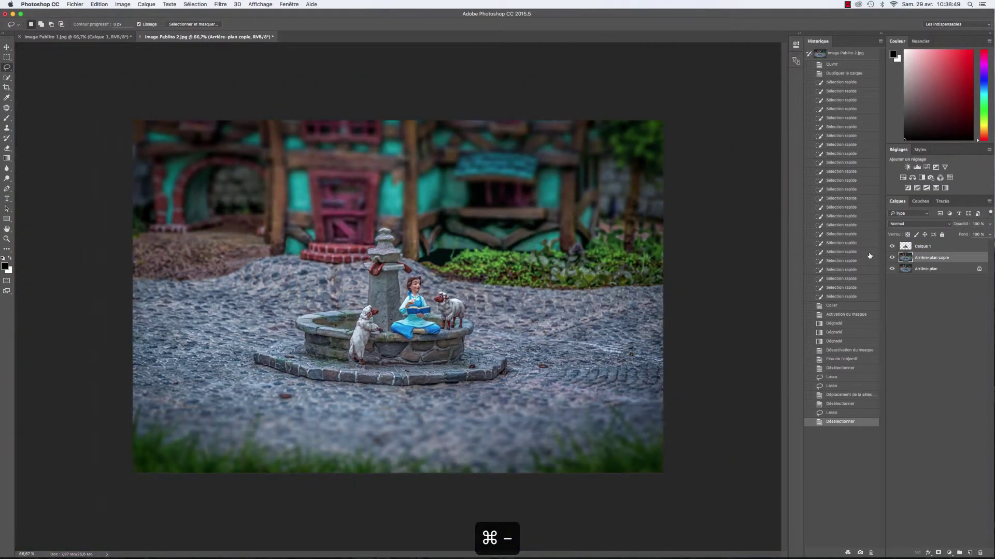